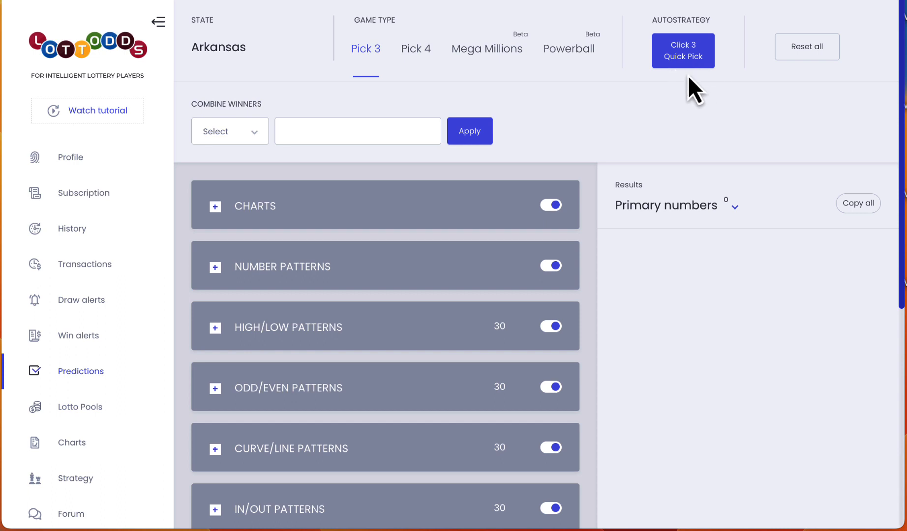
Switch the results to Box numbers and run the Click 3 Quick Pick autostrategy for Arkansas Pick 3
{"action": "left_click", "coordinate": [734, 210]}
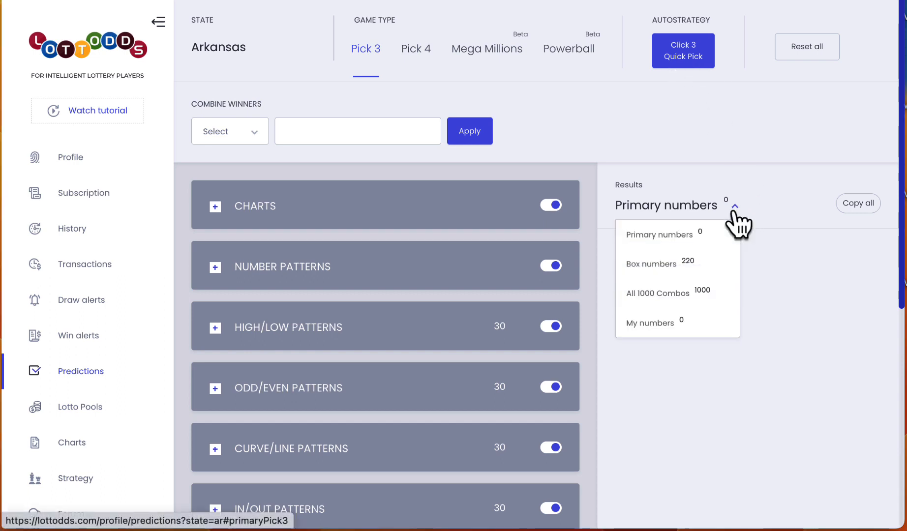
{"action": "left_click", "coordinate": [675, 268]}
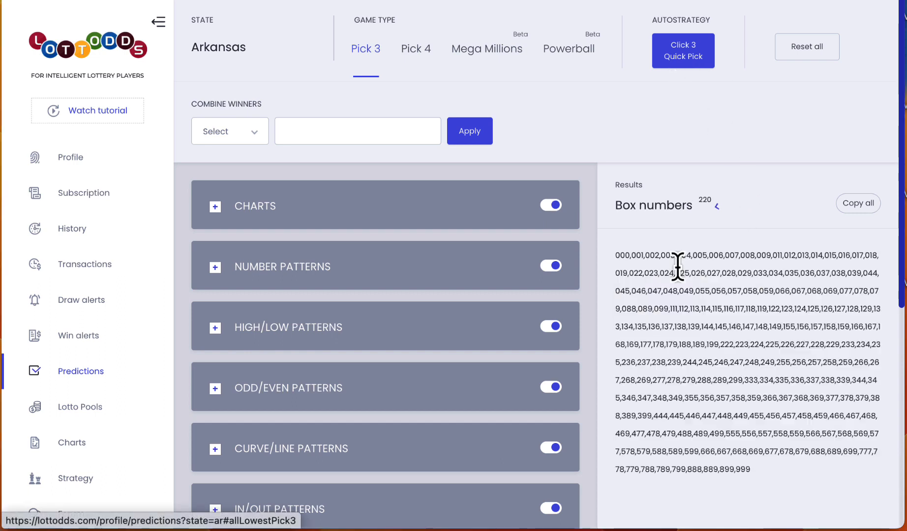
{"action": "left_click", "coordinate": [680, 65]}
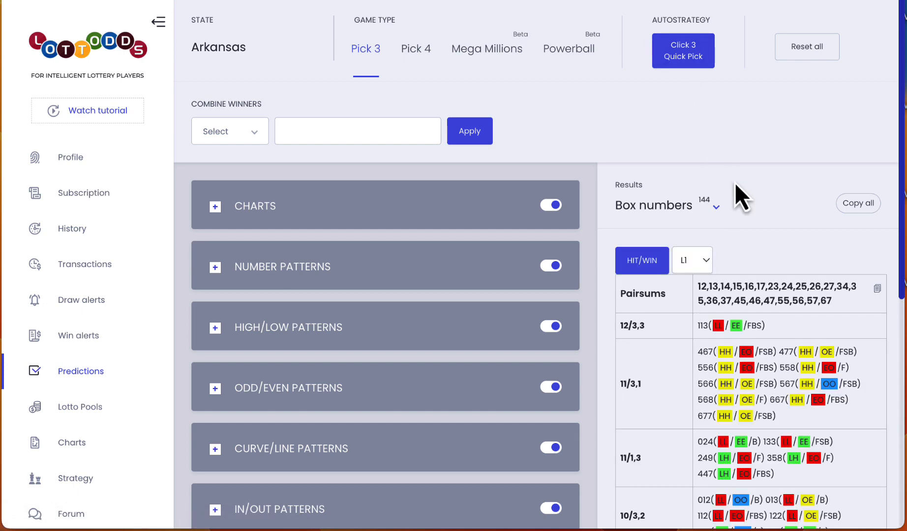
Highlight the Pairsums list at the head of the Quick Pick results
{"action": "scroll", "coordinate": [735, 183], "scroll_direction": "down", "scroll_amount": 2}
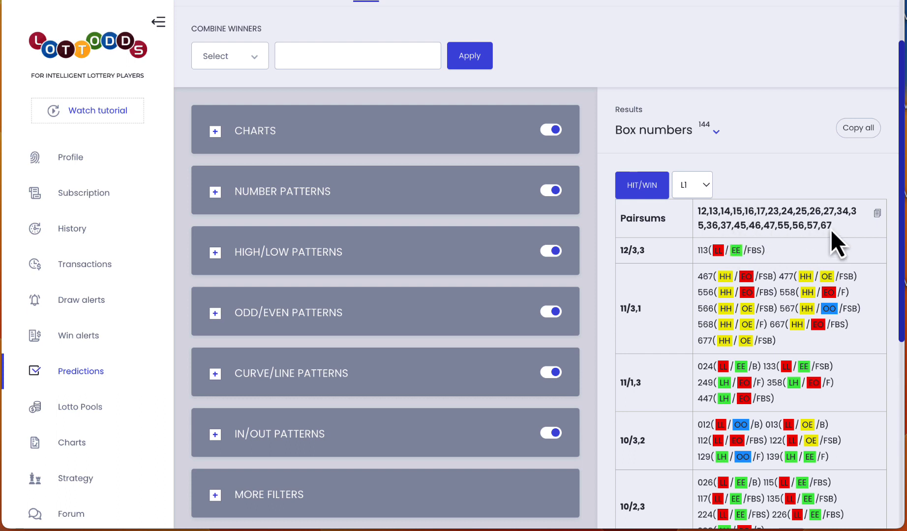
{"action": "left_click_drag", "start_coordinate": [831, 229], "coordinate": [705, 214]}
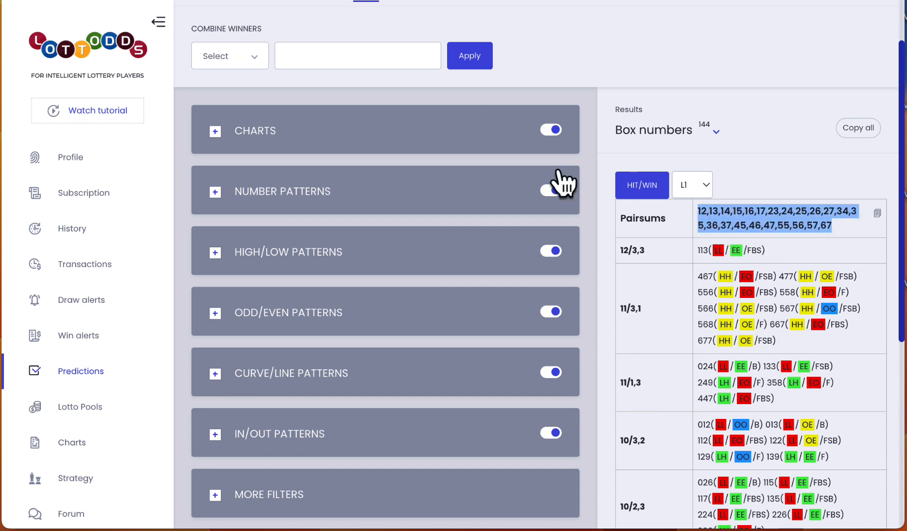
{"action": "scroll", "coordinate": [563, 182], "scroll_direction": "up", "scroll_amount": 2}
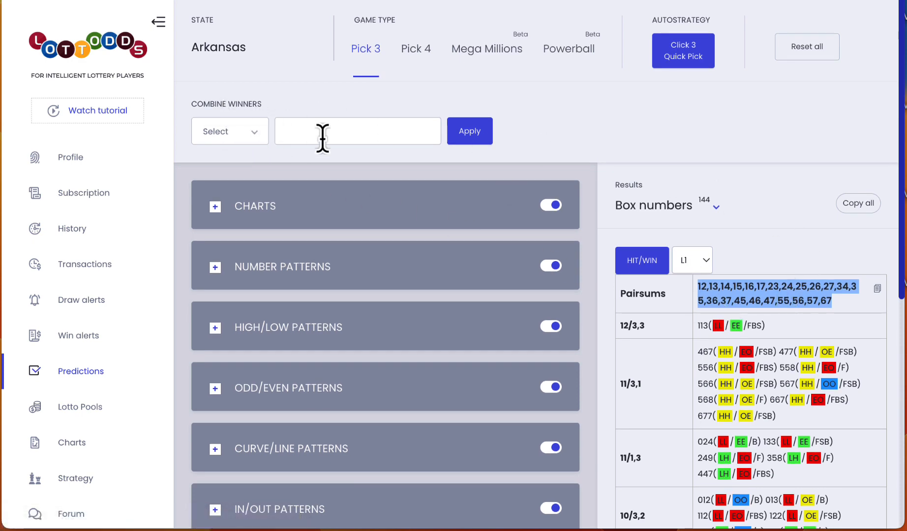
Add the winners 457, 155 and 236 from the past draws table to the Combine Winners entry
{"action": "left_click", "coordinate": [285, 132]}
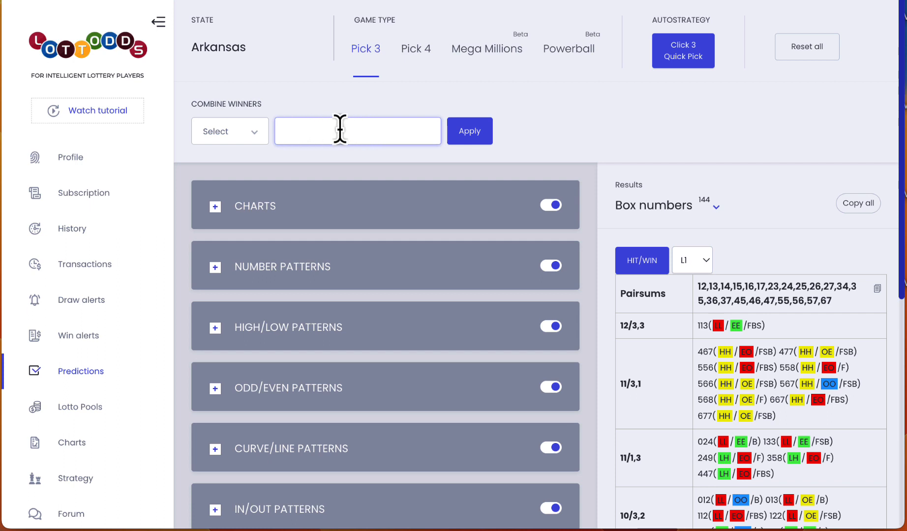
{"action": "left_click", "coordinate": [259, 132]}
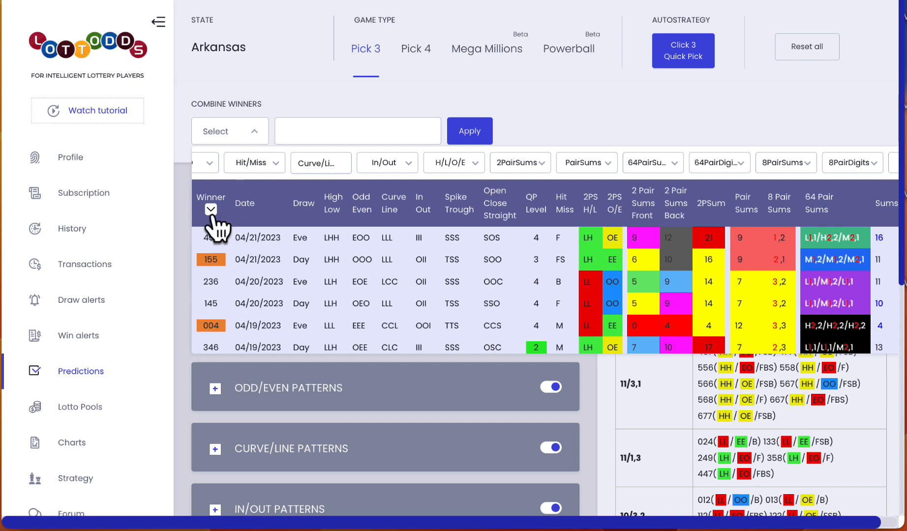
{"action": "scroll", "coordinate": [418, 174], "scroll_direction": "right", "scroll_amount": 2}
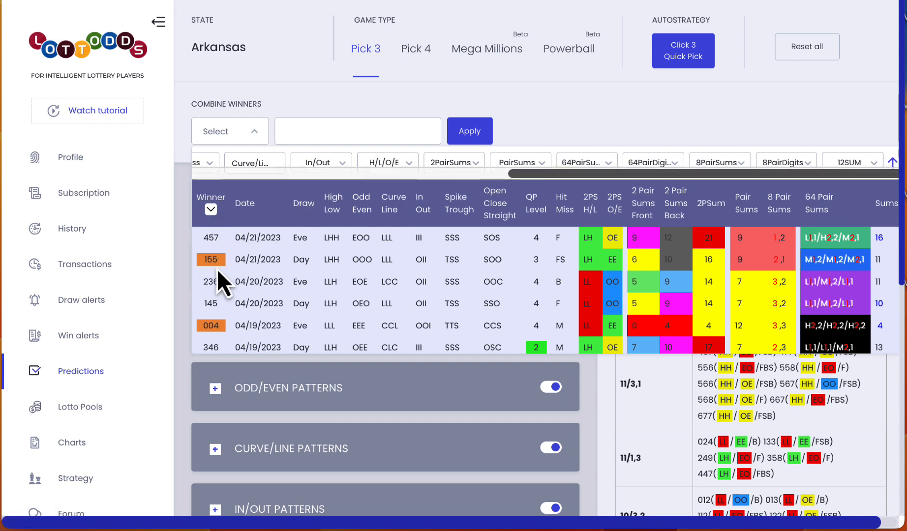
{"action": "left_click", "coordinate": [892, 165]}
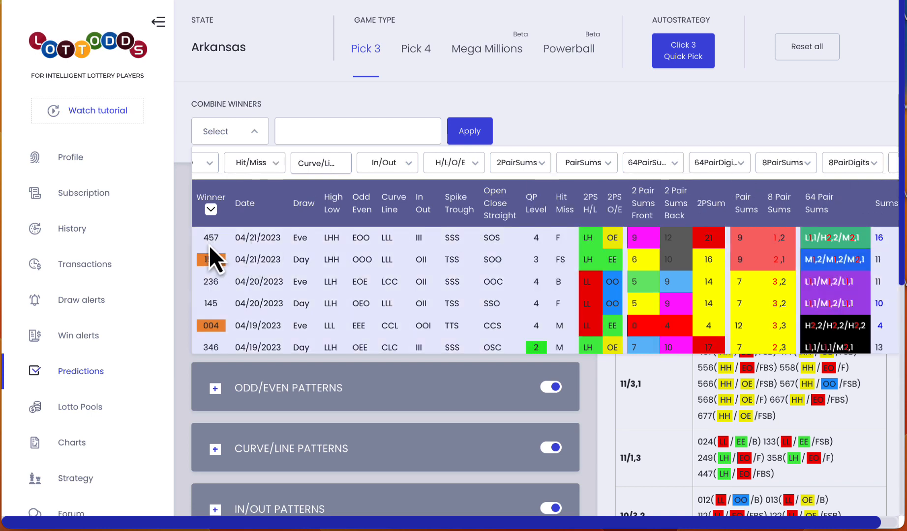
{"action": "left_click", "coordinate": [209, 243]}
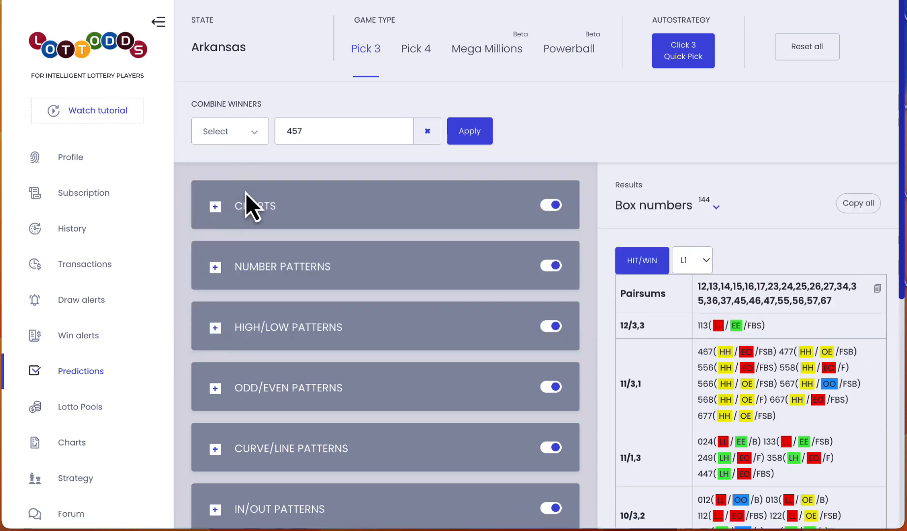
{"action": "left_click", "coordinate": [238, 132]}
{"action": "left_click", "coordinate": [212, 259]}
{"action": "left_click", "coordinate": [248, 134]}
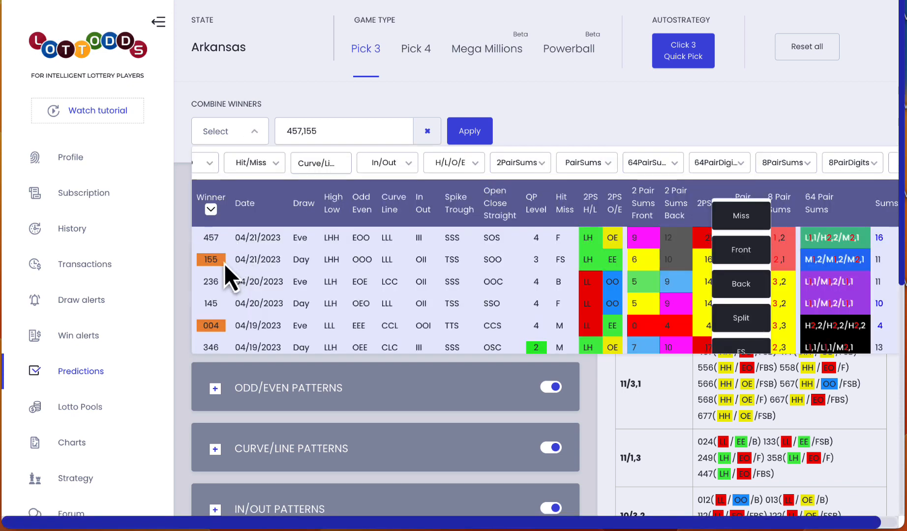
{"action": "left_click", "coordinate": [212, 278]}
{"action": "left_click", "coordinate": [241, 137]}
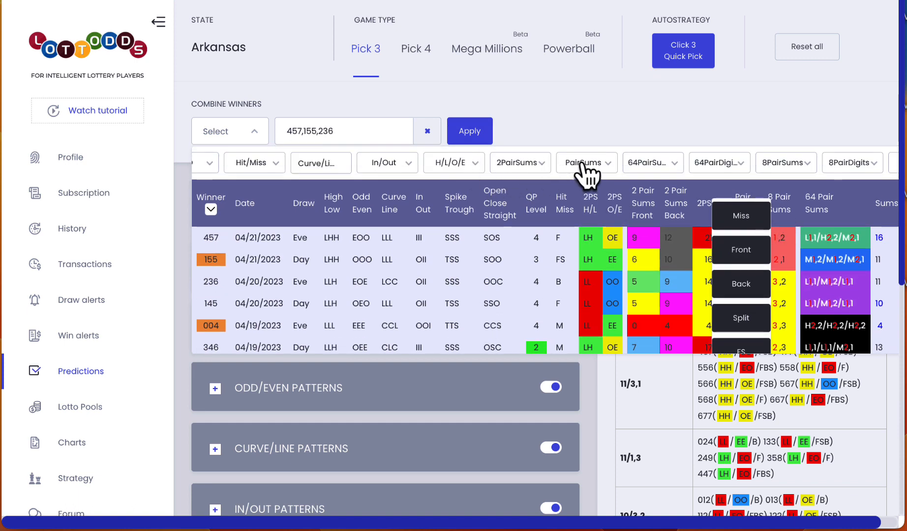
Apply the combination of winners 457, 155 and 236, and highlight the Pairsums list in the results
{"action": "scroll", "coordinate": [491, 168], "scroll_direction": "left", "scroll_amount": 2}
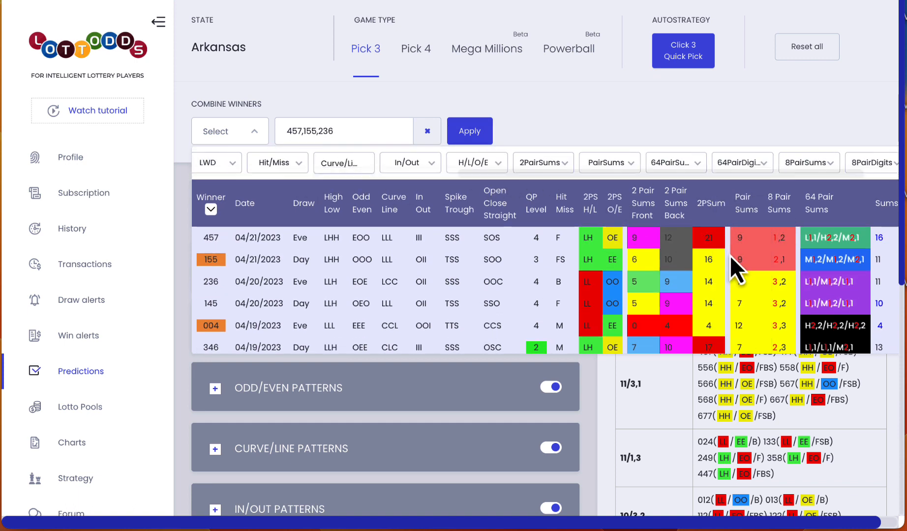
{"action": "scroll", "coordinate": [730, 255], "scroll_direction": "right", "scroll_amount": 4}
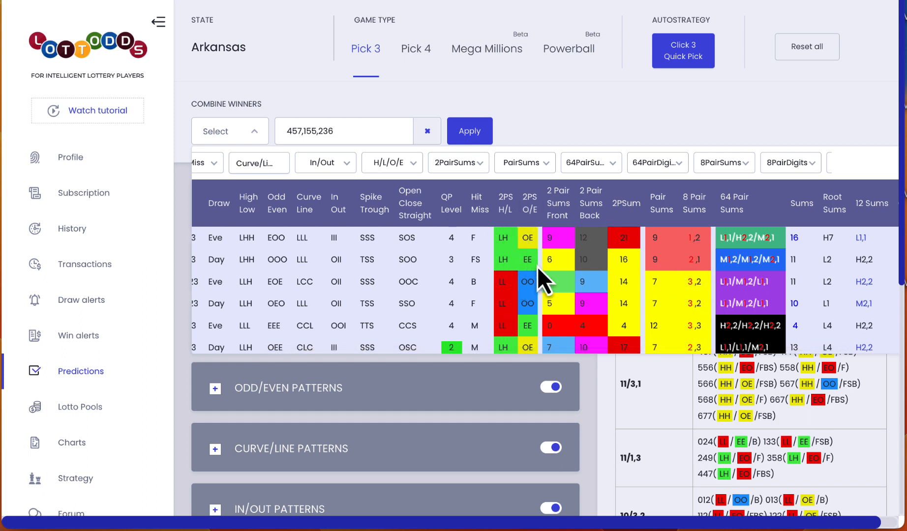
{"action": "scroll", "coordinate": [537, 267], "scroll_direction": "left", "scroll_amount": 4}
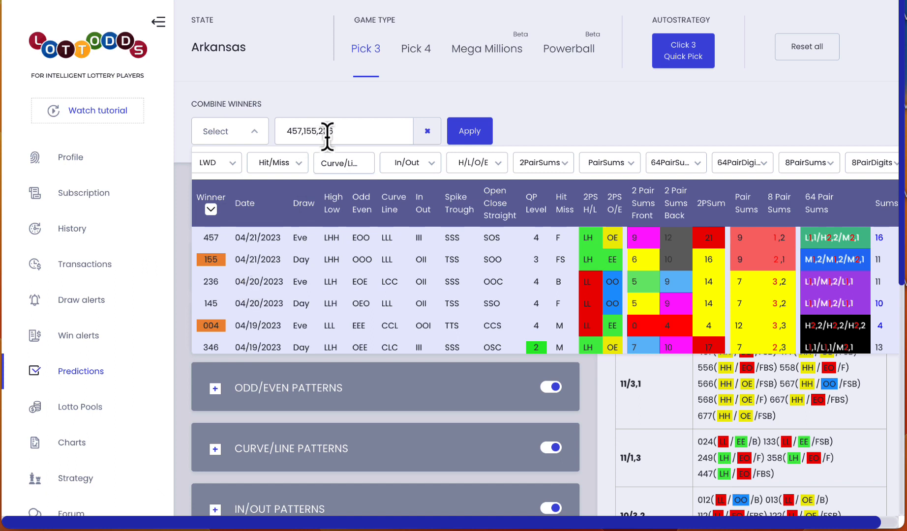
{"action": "left_click", "coordinate": [345, 133]}
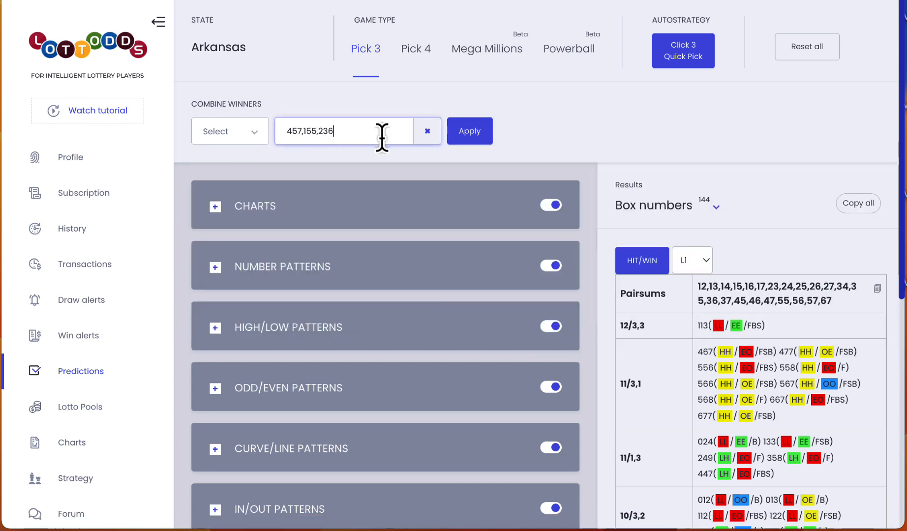
{"action": "left_click", "coordinate": [471, 140]}
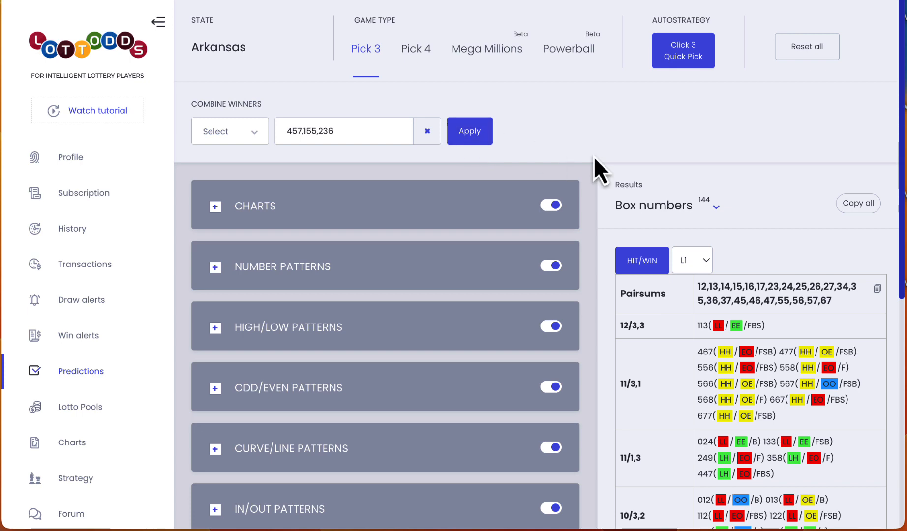
{"action": "scroll", "coordinate": [593, 157], "scroll_direction": "down", "scroll_amount": 1}
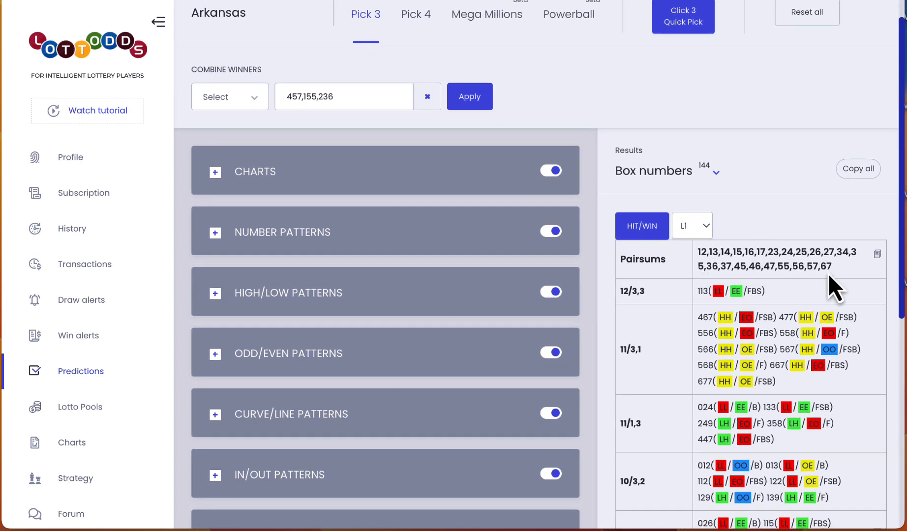
{"action": "left_click_drag", "start_coordinate": [828, 274], "coordinate": [695, 260]}
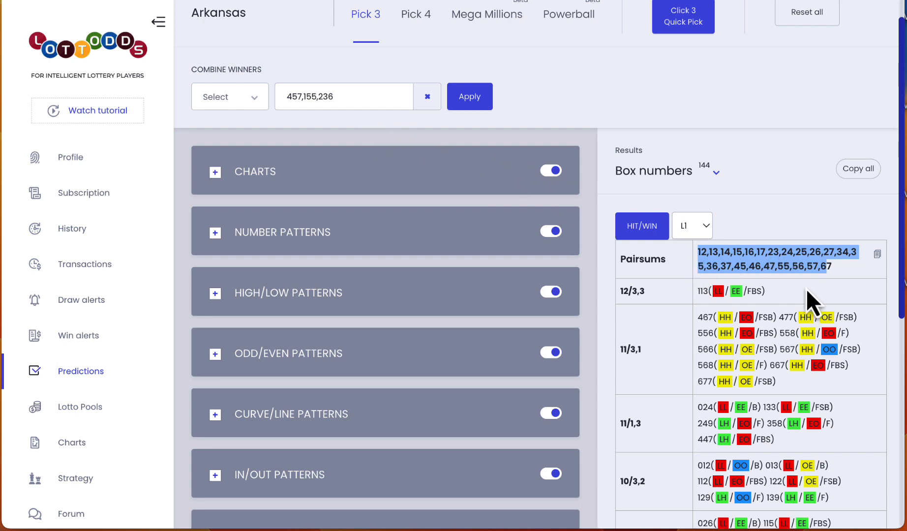
Clear the combined winners and choose the 04/20/2023 Day winner 145 instead
{"action": "left_click", "coordinate": [251, 96]}
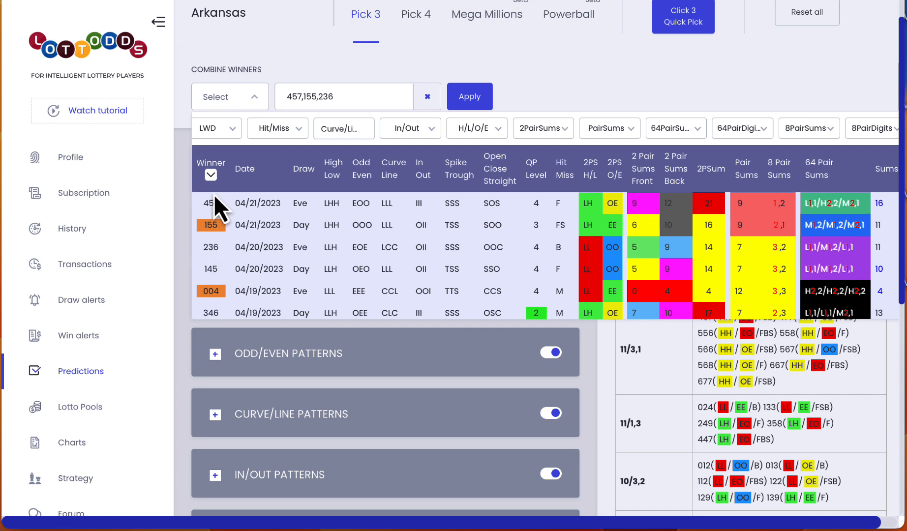
{"action": "left_click", "coordinate": [352, 99]}
{"action": "key", "text": "BackSpace"}
{"action": "key", "text": "BackSpace"}
{"action": "key", "text": "BackSpace"}
{"action": "left_click", "coordinate": [254, 99]}
{"action": "left_click", "coordinate": [211, 269]}
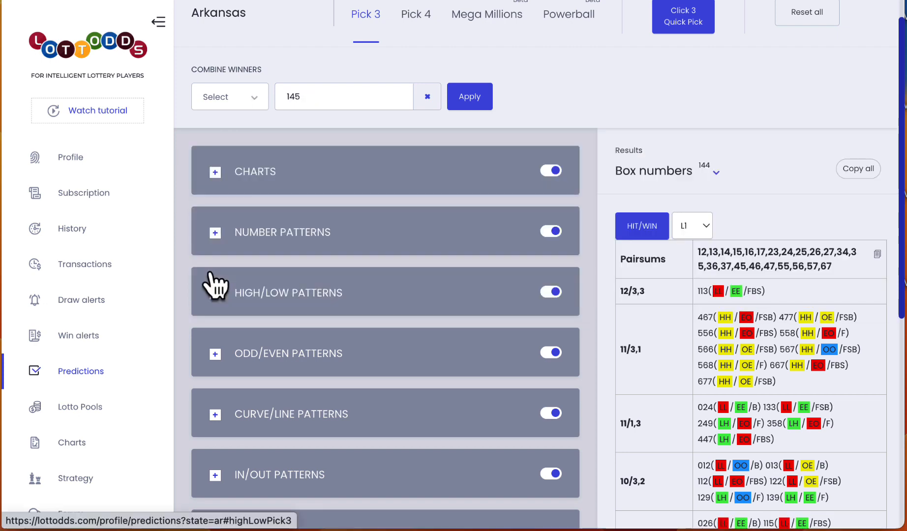
Add winners 457 and 004 to the combination, apply it, and highlight the Pairsums list in the results
{"action": "left_click", "coordinate": [253, 99]}
{"action": "left_click", "coordinate": [269, 132]}
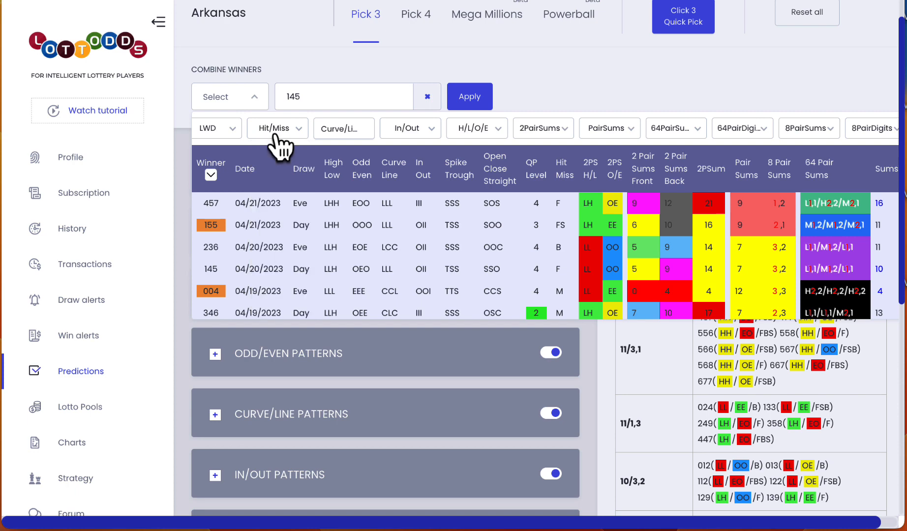
{"action": "left_click", "coordinate": [212, 205]}
{"action": "left_click", "coordinate": [248, 109]}
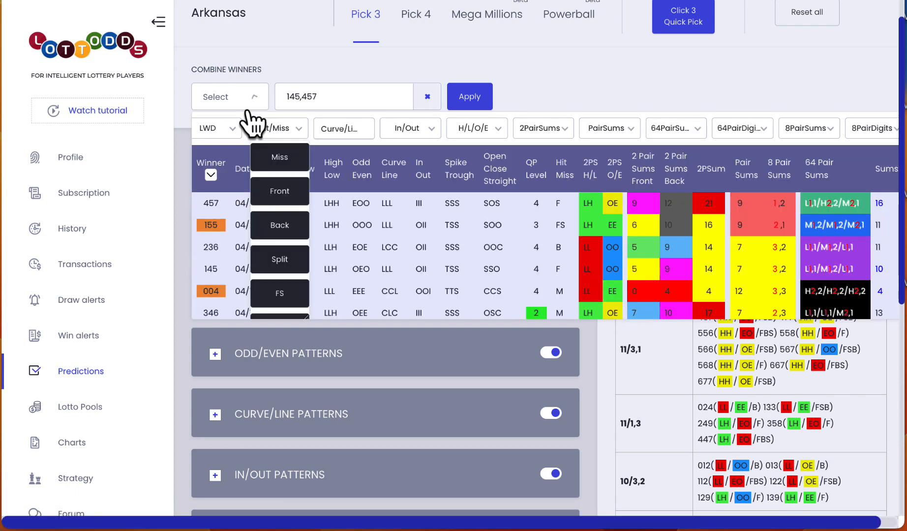
{"action": "left_click", "coordinate": [212, 293]}
{"action": "left_click", "coordinate": [473, 98]}
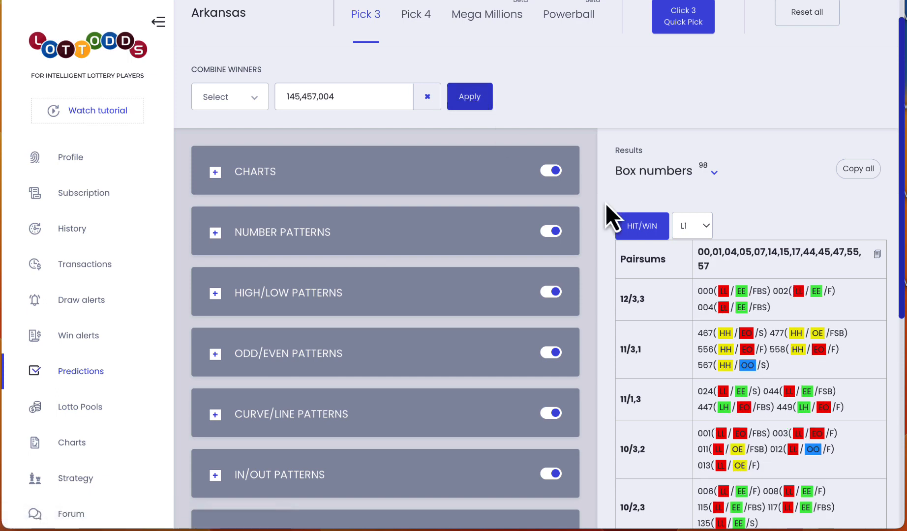
{"action": "left_click_drag", "start_coordinate": [718, 272], "coordinate": [696, 241]}
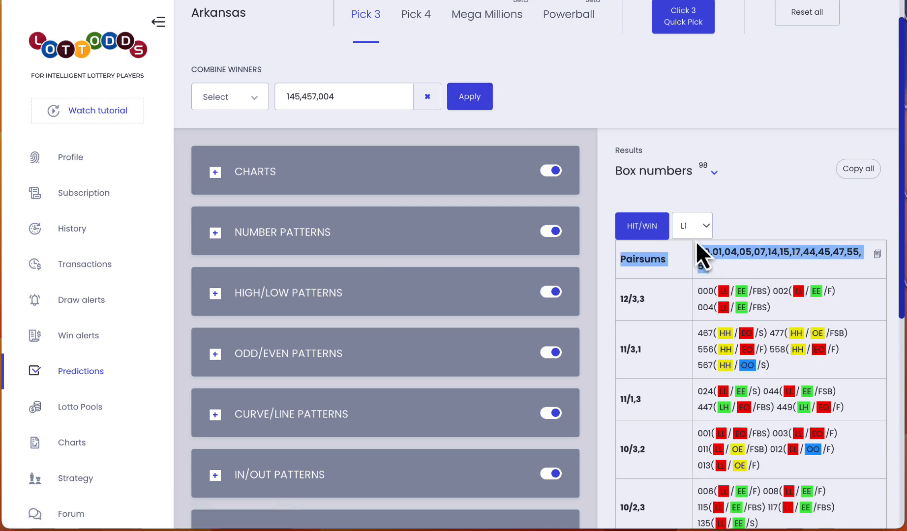
{"action": "left_click", "coordinate": [718, 263]}
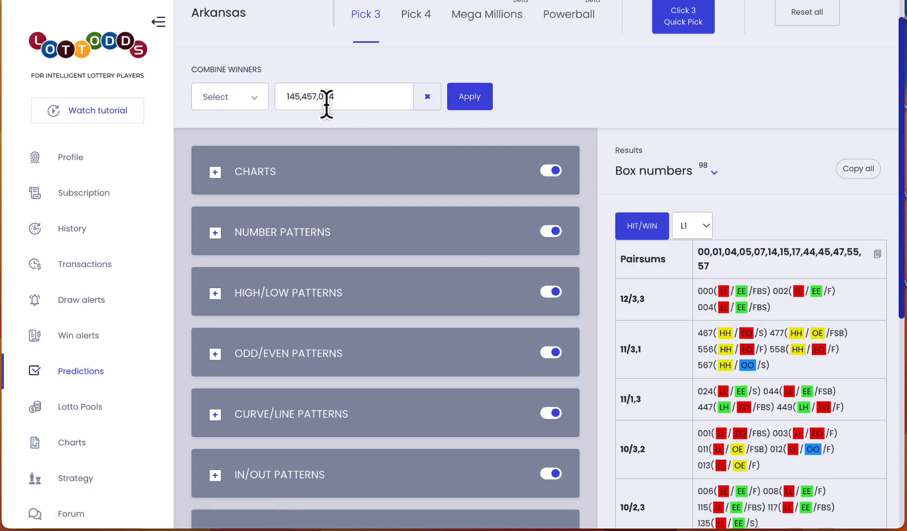
Clear the combination, pick only winner 145 from the past draws table and apply it
{"action": "left_click", "coordinate": [429, 97]}
{"action": "left_click", "coordinate": [248, 103]}
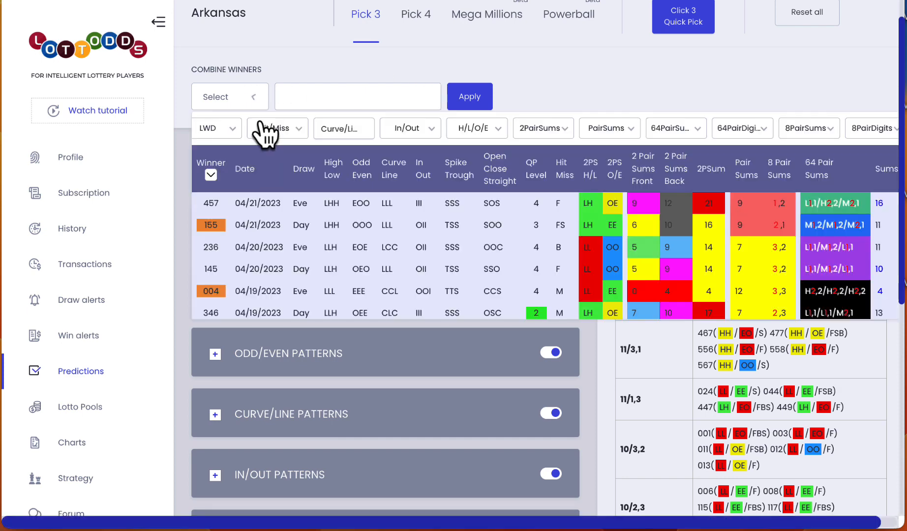
{"action": "left_click", "coordinate": [216, 263]}
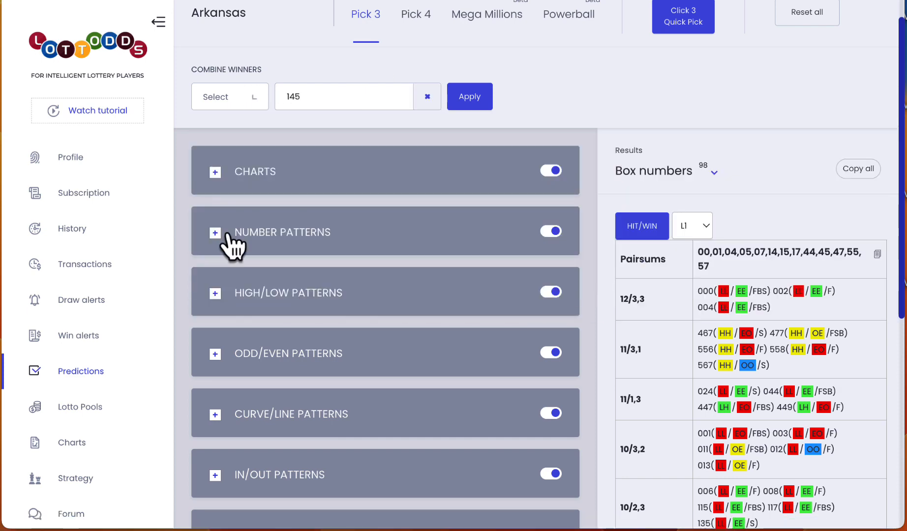
{"action": "left_click", "coordinate": [480, 98]}
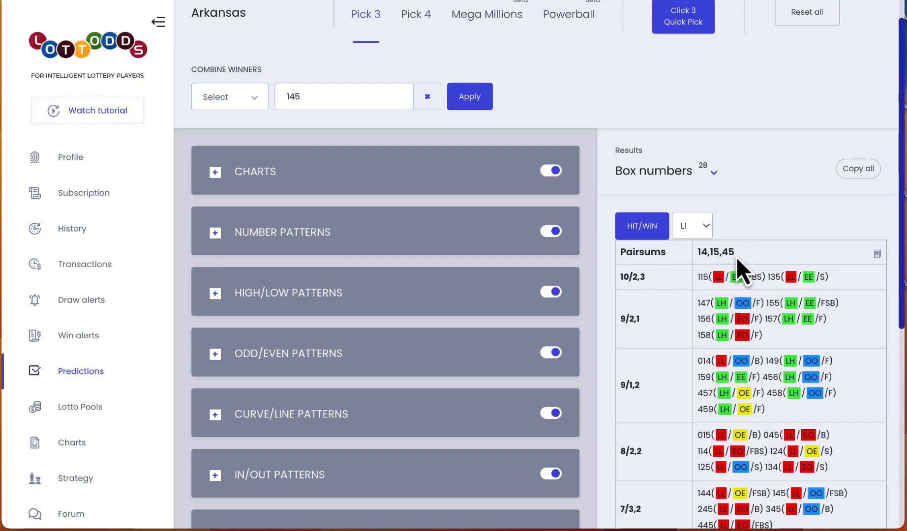
Review the box numbers produced for winner 145 and check the available level options, leaving L1 selected
{"action": "scroll", "coordinate": [824, 430], "scroll_direction": "down", "scroll_amount": 3}
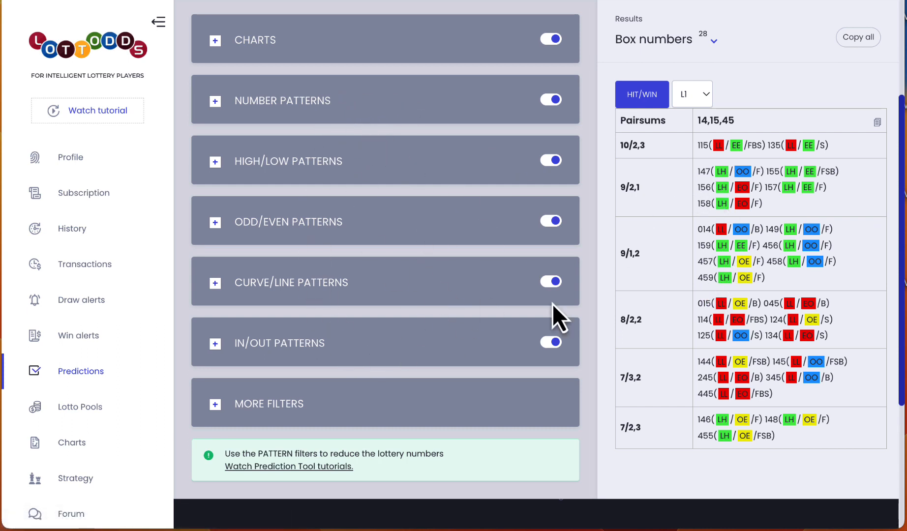
{"action": "scroll", "coordinate": [716, 248], "scroll_direction": "up", "scroll_amount": 3}
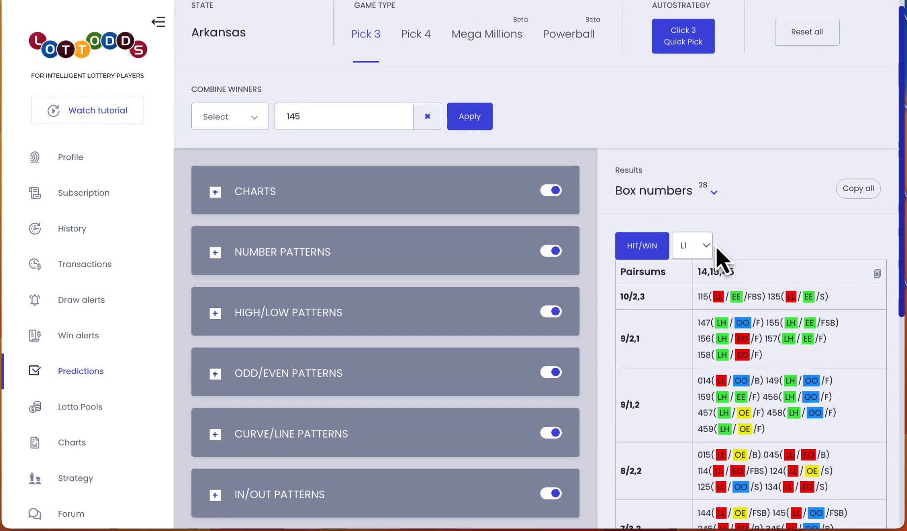
{"action": "scroll", "coordinate": [716, 249], "scroll_direction": "down", "scroll_amount": 3}
{"action": "scroll", "coordinate": [716, 246], "scroll_direction": "down", "scroll_amount": 2}
{"action": "scroll", "coordinate": [716, 251], "scroll_direction": "up", "scroll_amount": 3}
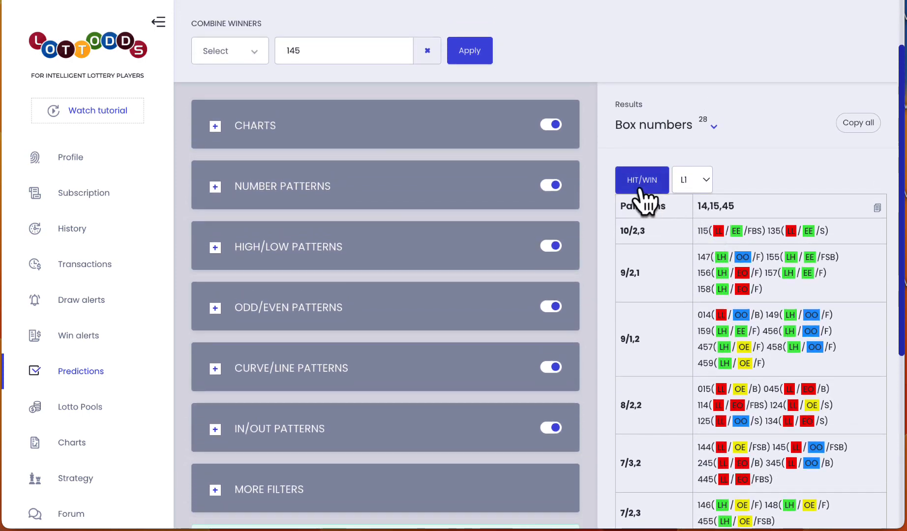
{"action": "scroll", "coordinate": [742, 182], "scroll_direction": "up", "scroll_amount": 1}
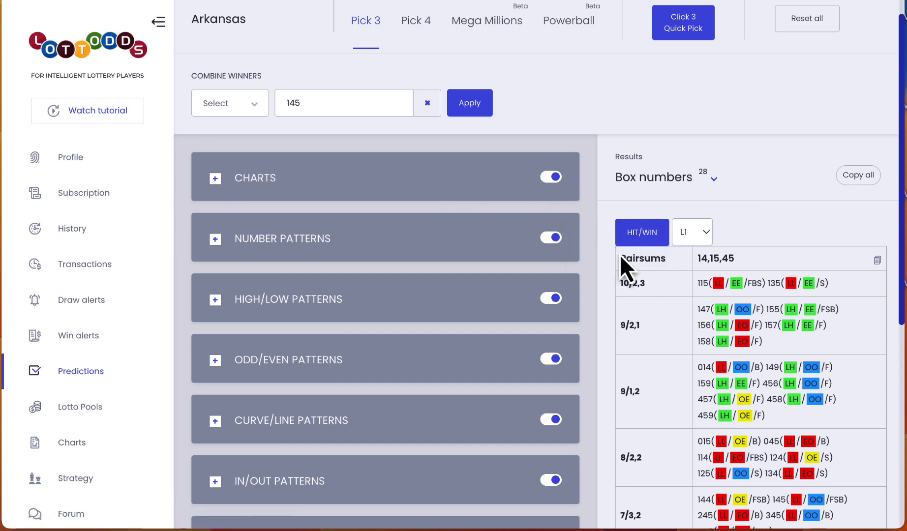
{"action": "left_click", "coordinate": [705, 233]}
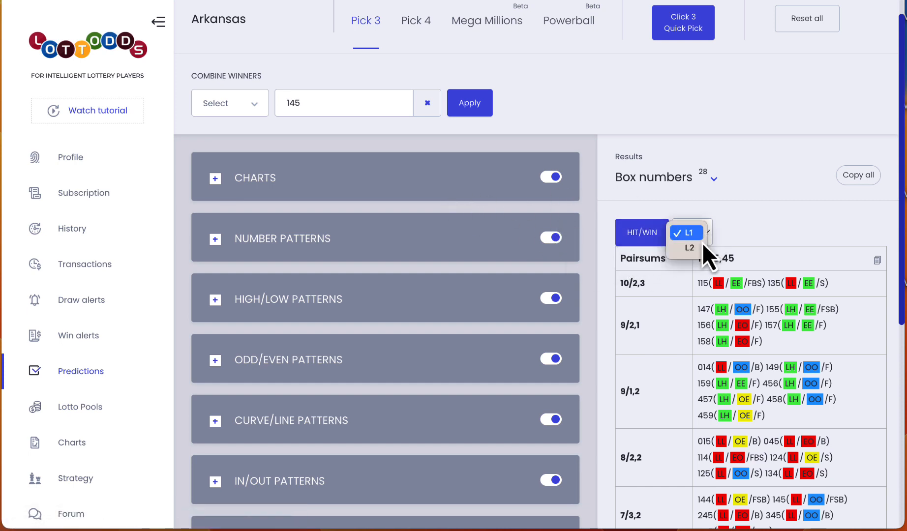
{"action": "left_click", "coordinate": [731, 209]}
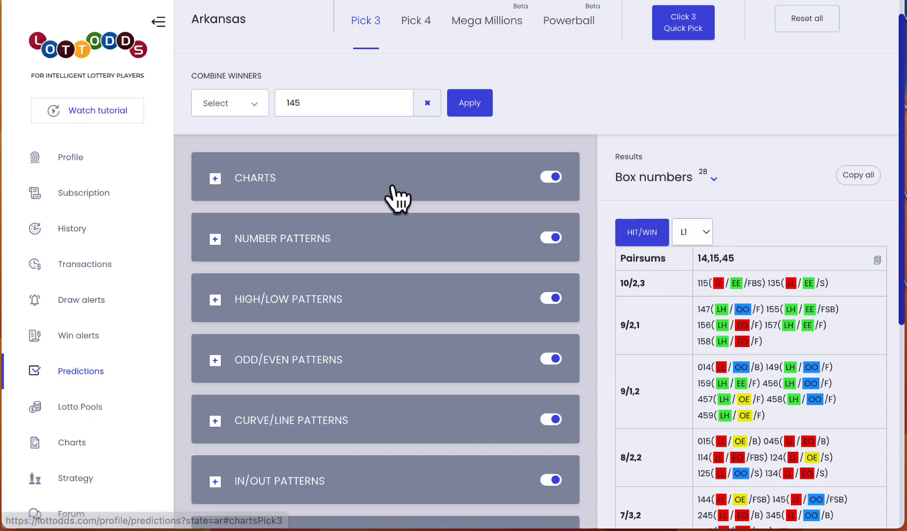
Switch the hit/win highlighting to Split for the winner 145 results and look over the marked numbers
{"action": "left_click", "coordinate": [644, 232]}
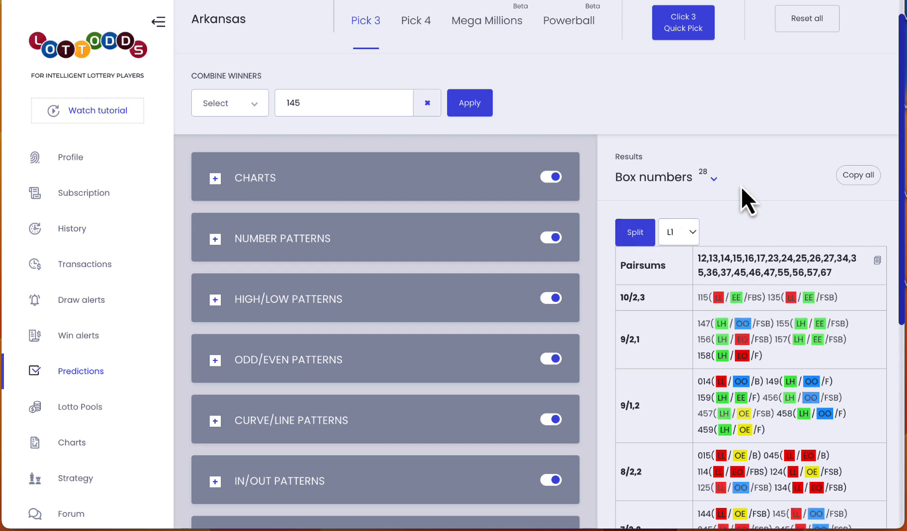
{"action": "scroll", "coordinate": [741, 187], "scroll_direction": "down", "scroll_amount": 3}
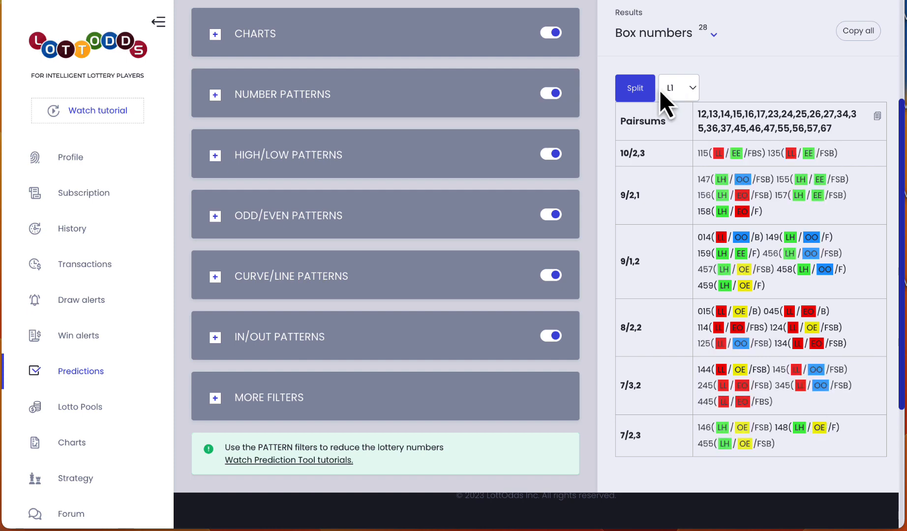
{"action": "scroll", "coordinate": [760, 179], "scroll_direction": "up", "scroll_amount": 1}
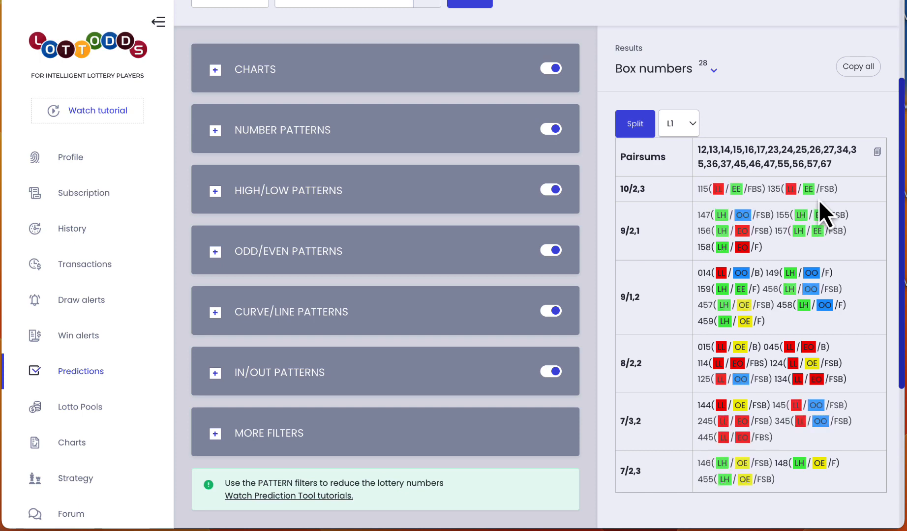
Exclude the FBS and FSB numbers from the results with the F/B/S filter in More Filters
{"action": "left_click", "coordinate": [506, 431]}
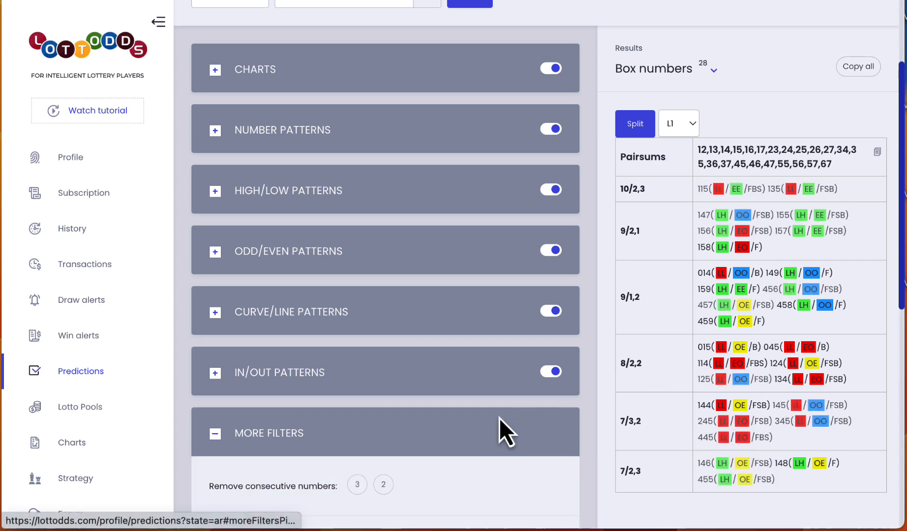
{"action": "scroll", "coordinate": [526, 308], "scroll_direction": "down", "scroll_amount": 4}
{"action": "scroll", "coordinate": [525, 294], "scroll_direction": "down", "scroll_amount": 1}
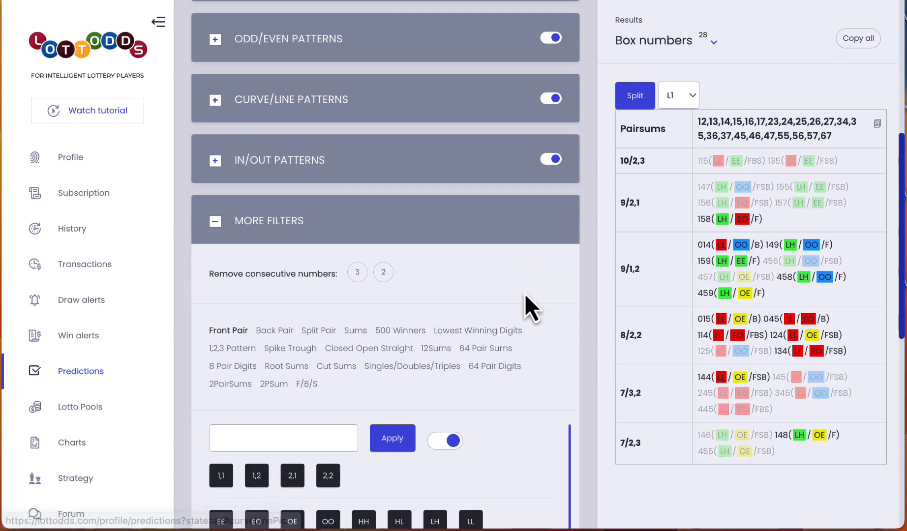
{"action": "left_click", "coordinate": [307, 383]}
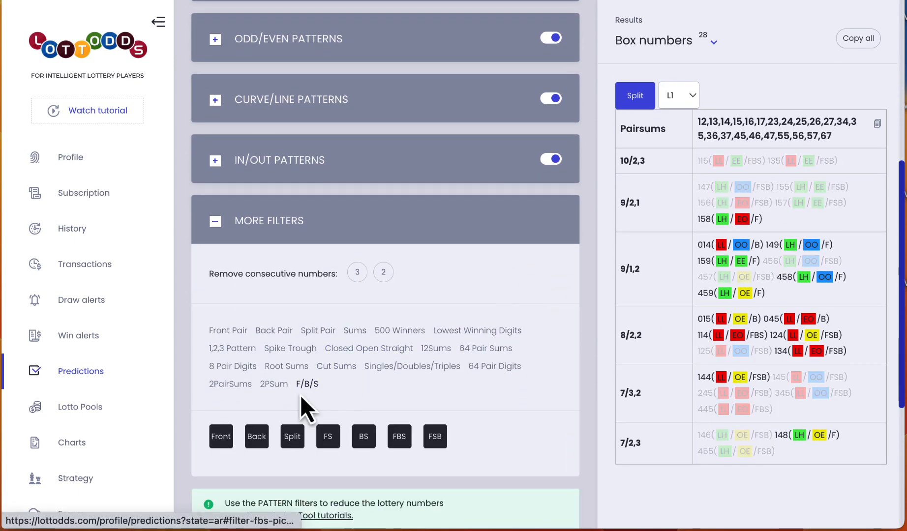
{"action": "left_click", "coordinate": [438, 440]}
{"action": "left_click", "coordinate": [400, 437]}
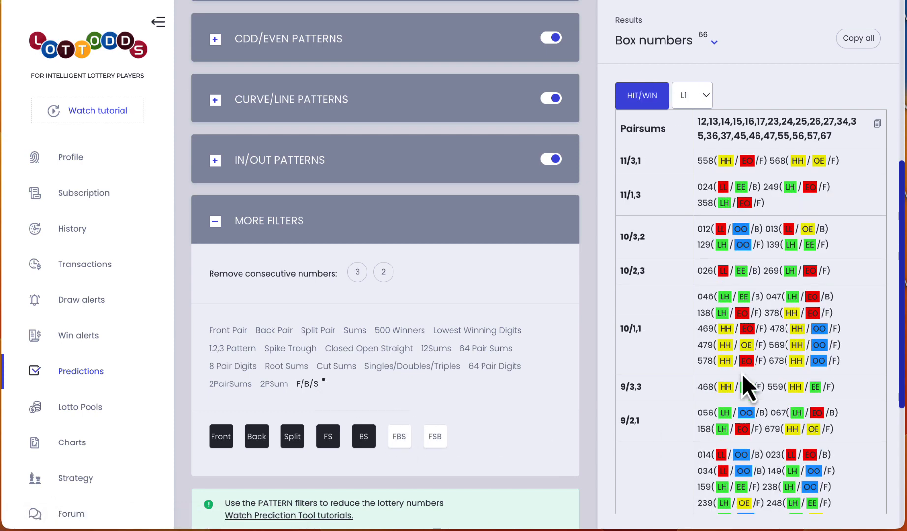
Cycle the hit/win highlighting of the filtered results from Front through to Split and review the whole list
{"action": "left_click", "coordinate": [652, 102]}
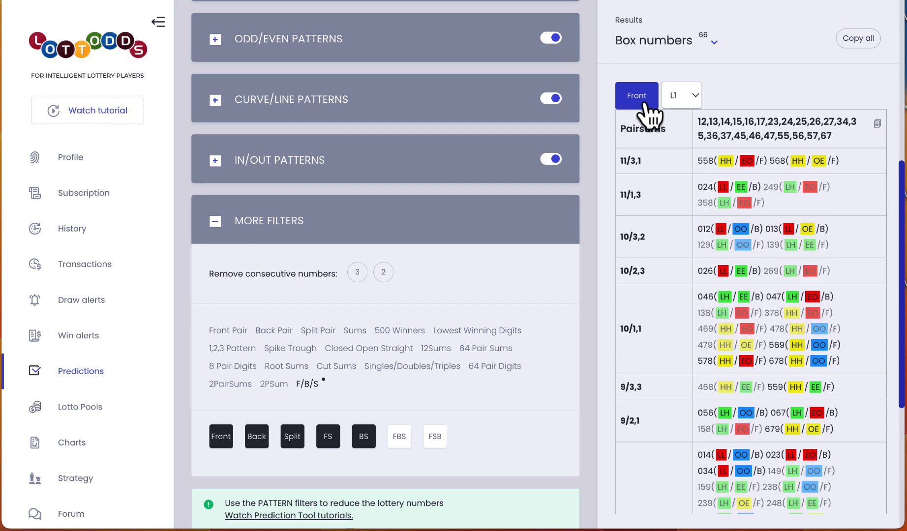
{"action": "left_click", "coordinate": [640, 101]}
{"action": "left_click", "coordinate": [640, 101]}
{"action": "left_click", "coordinate": [642, 101]}
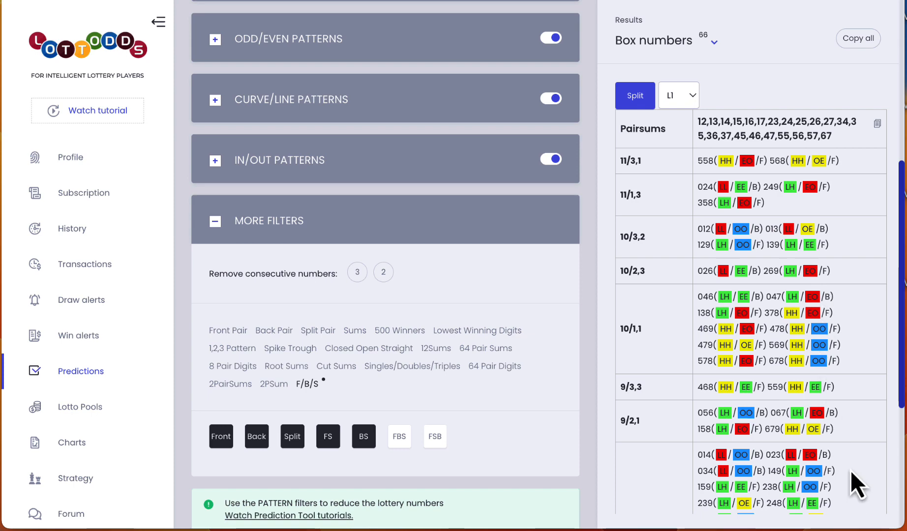
{"action": "scroll", "coordinate": [828, 419], "scroll_direction": "down", "scroll_amount": 6}
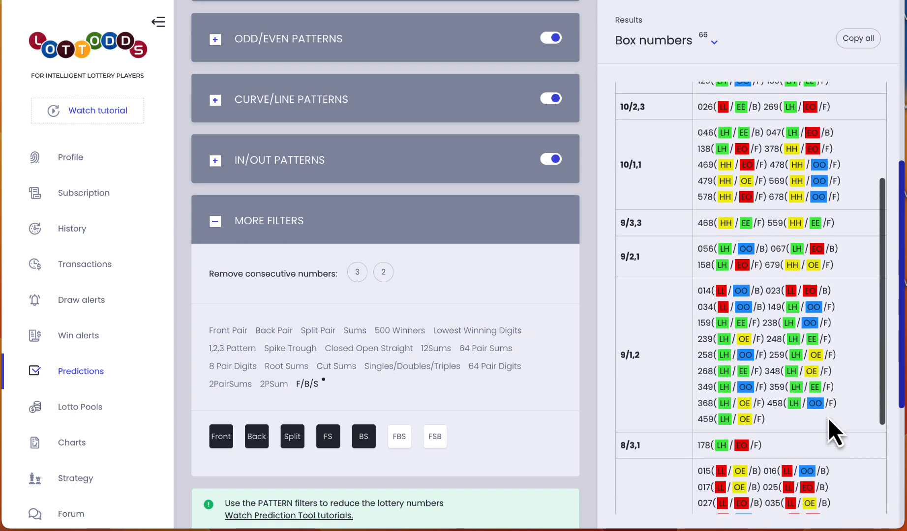
{"action": "scroll", "coordinate": [829, 418], "scroll_direction": "up", "scroll_amount": 7}
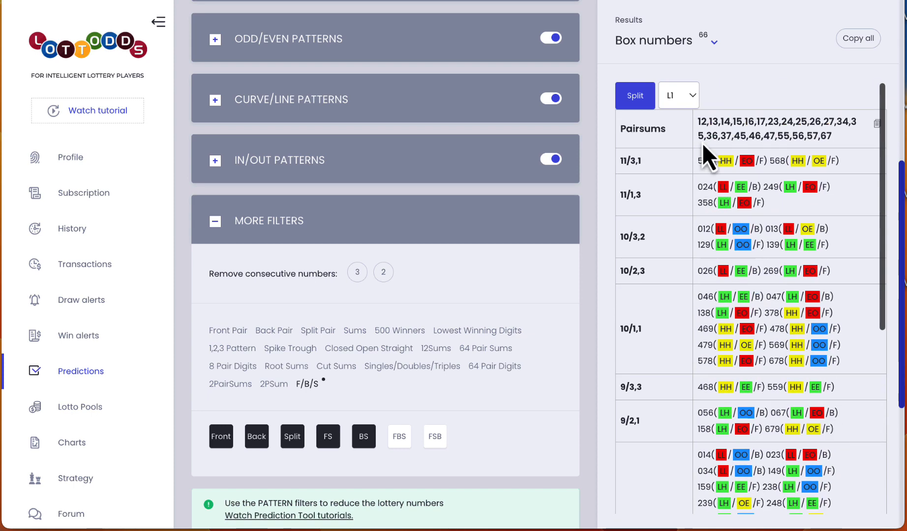
Examine the filtered box numbers with the Front highlighting and switch the highlighting to Back
{"action": "left_click", "coordinate": [638, 96]}
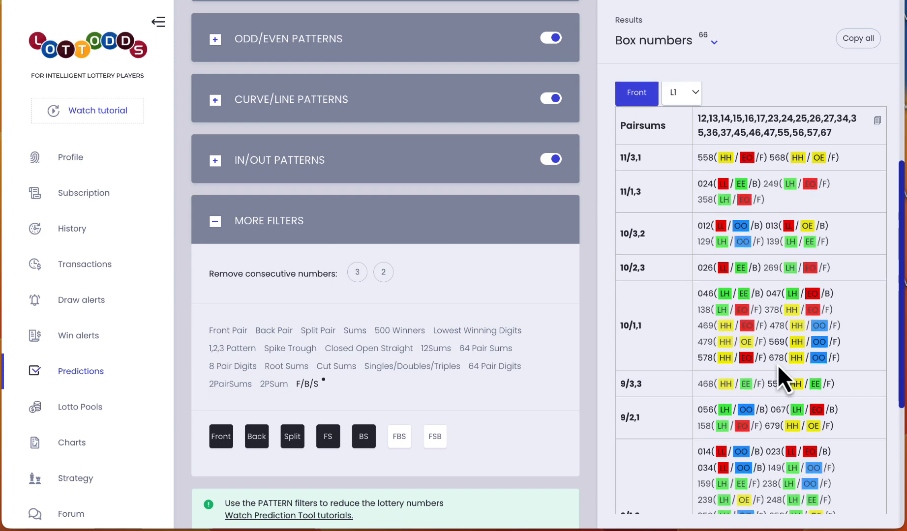
{"action": "scroll", "coordinate": [778, 369], "scroll_direction": "down", "scroll_amount": 2}
{"action": "scroll", "coordinate": [777, 365], "scroll_direction": "down", "scroll_amount": 1}
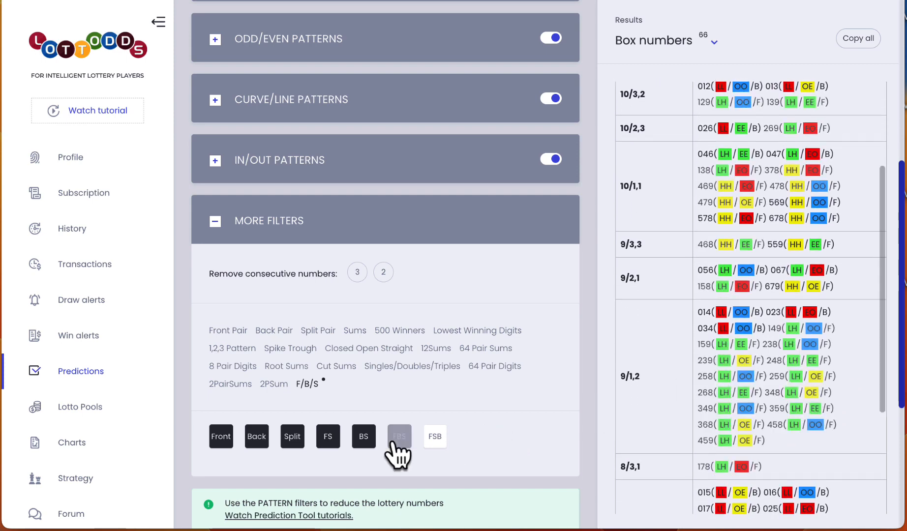
{"action": "scroll", "coordinate": [728, 327], "scroll_direction": "up", "scroll_amount": 3}
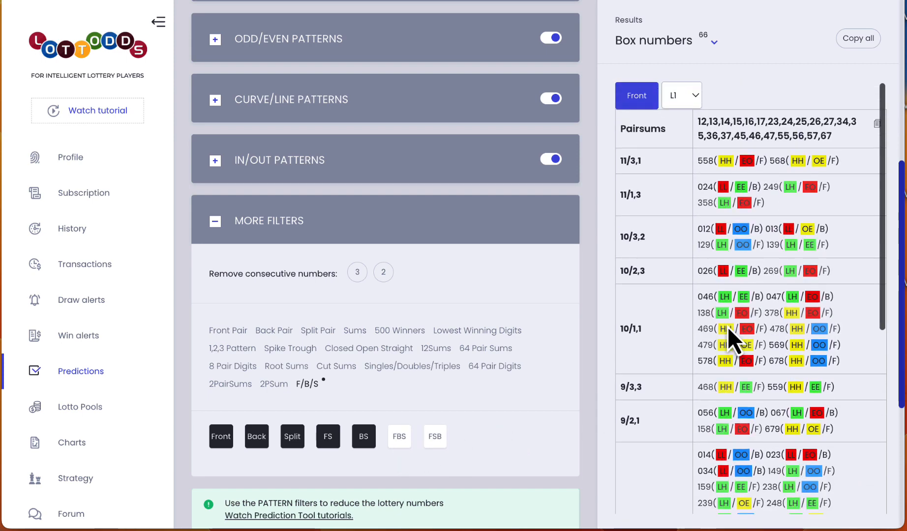
{"action": "left_click", "coordinate": [638, 99]}
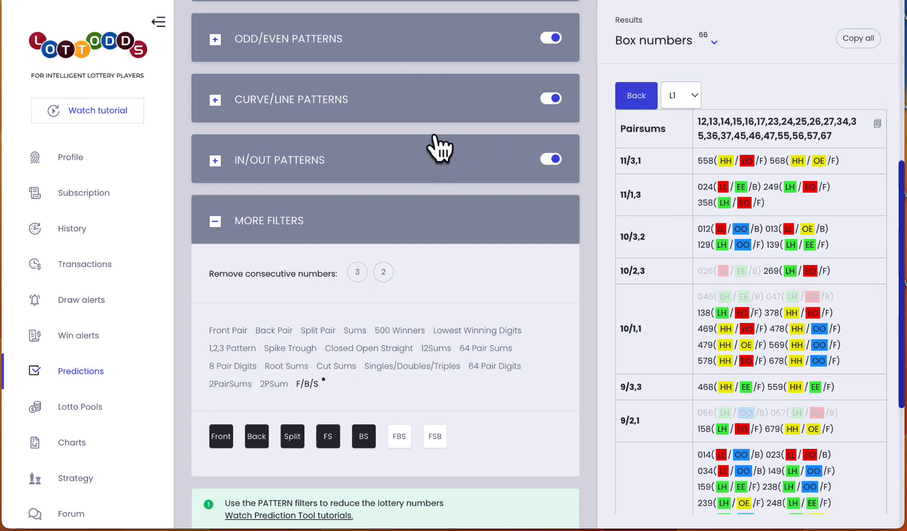
Replace 145 in the combined winners with the pair 01 and apply it
{"action": "scroll", "coordinate": [700, 191], "scroll_direction": "up", "scroll_amount": 7}
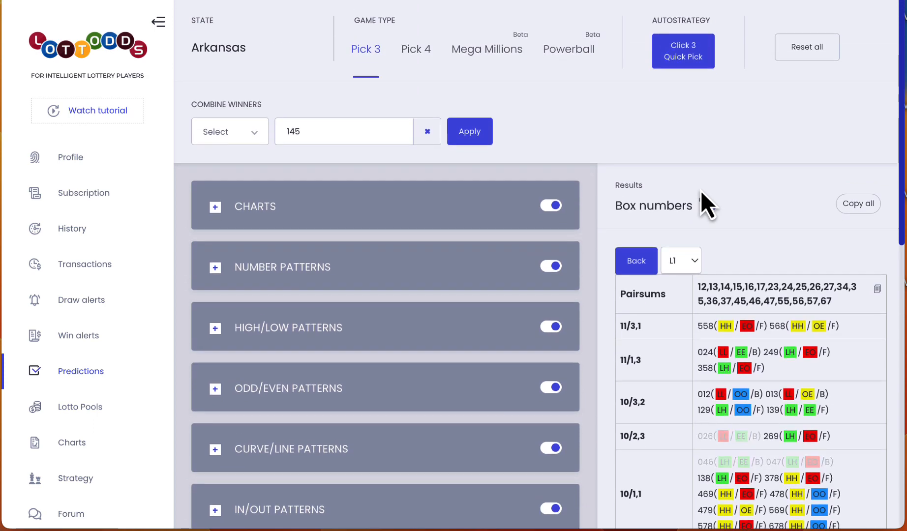
{"action": "left_click", "coordinate": [356, 132]}
{"action": "key", "text": "BackSpace"}
{"action": "key", "text": "BackSpace"}
{"action": "key", "text": "BackSpace"}
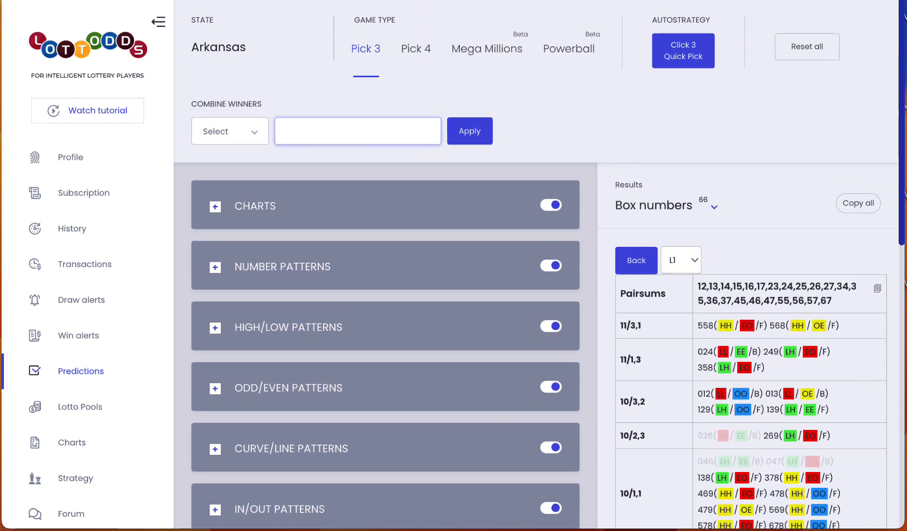
{"action": "type", "text": "01"}
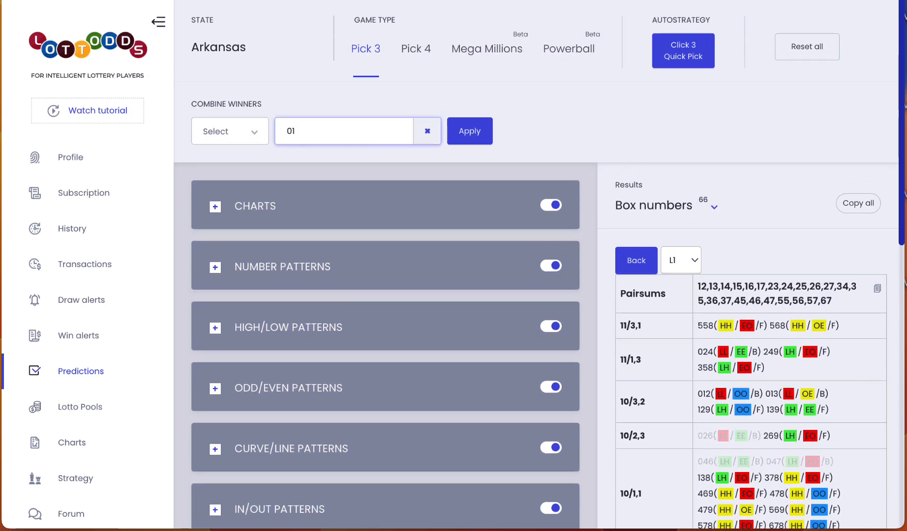
{"action": "left_click", "coordinate": [469, 133]}
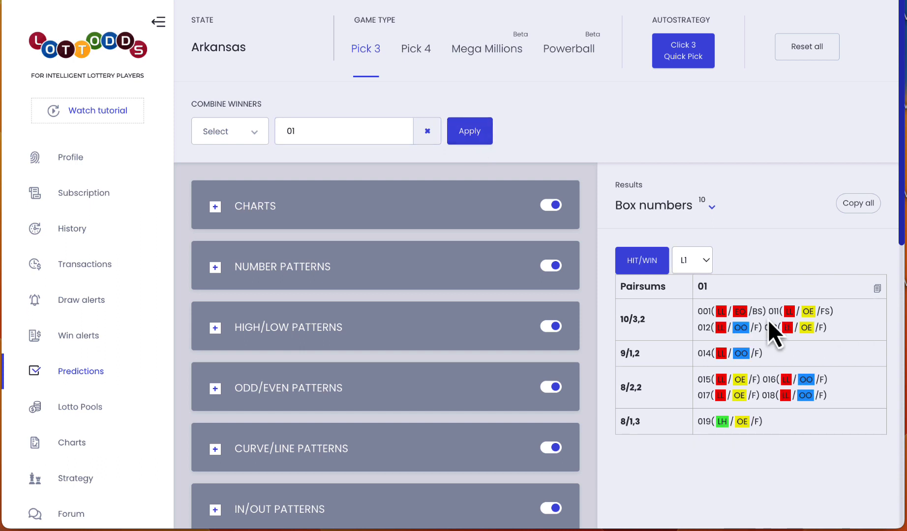
Compare the pair 01 box numbers under the Split, Front and Back highlighting
{"action": "left_click", "coordinate": [644, 263]}
{"action": "left_click", "coordinate": [651, 274]}
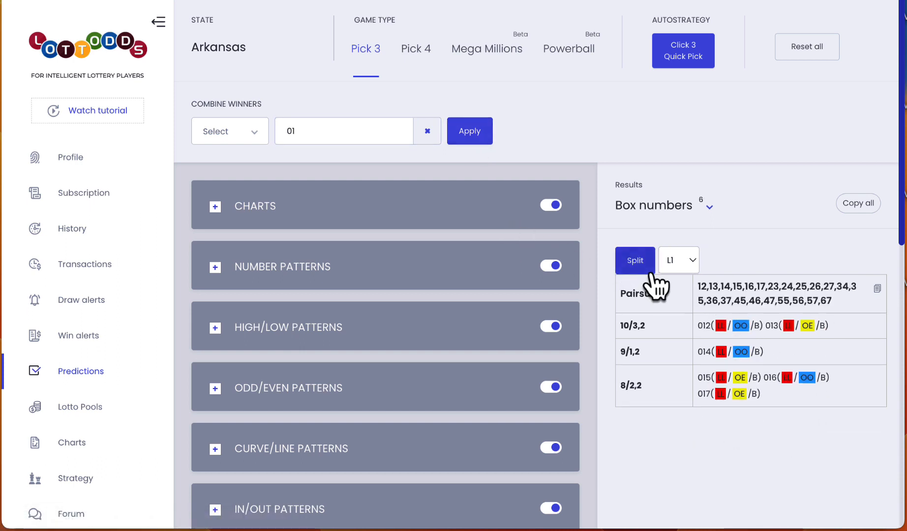
{"action": "scroll", "coordinate": [674, 421], "scroll_direction": "down", "scroll_amount": 2}
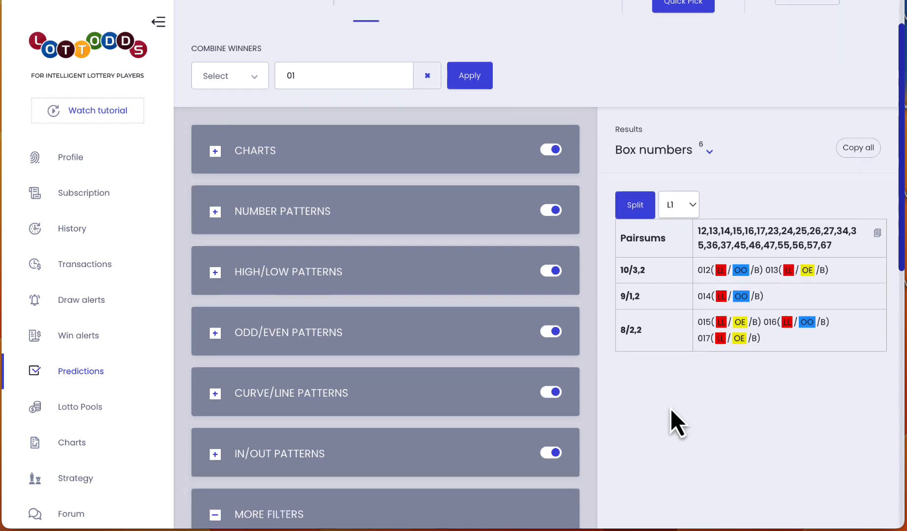
{"action": "left_click", "coordinate": [474, 98]}
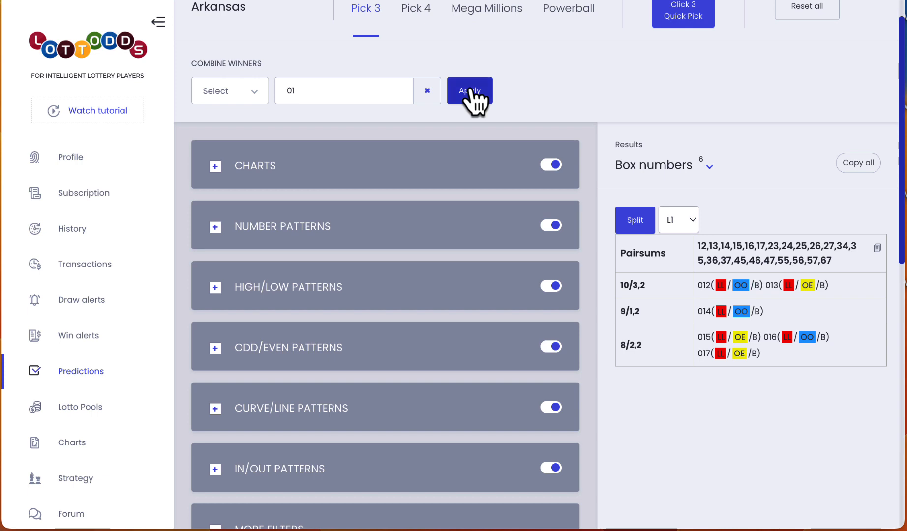
{"action": "left_click", "coordinate": [629, 228]}
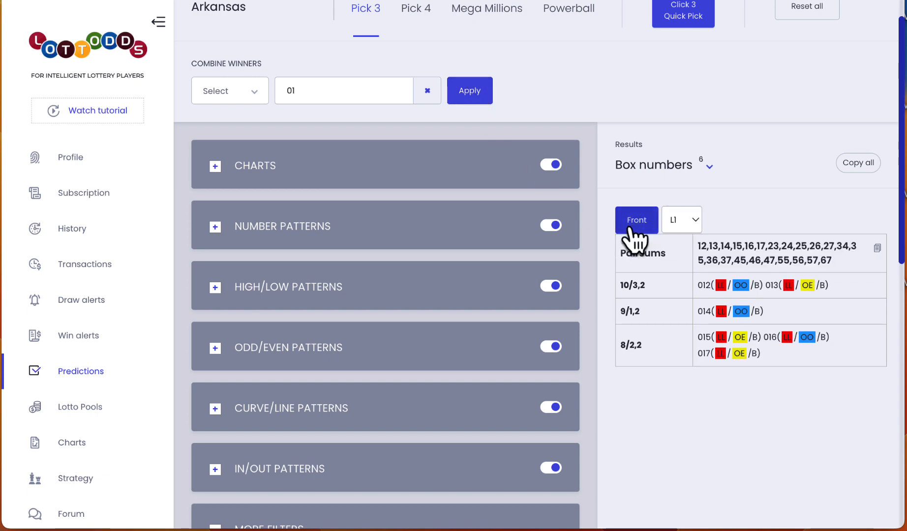
{"action": "left_click", "coordinate": [629, 228]}
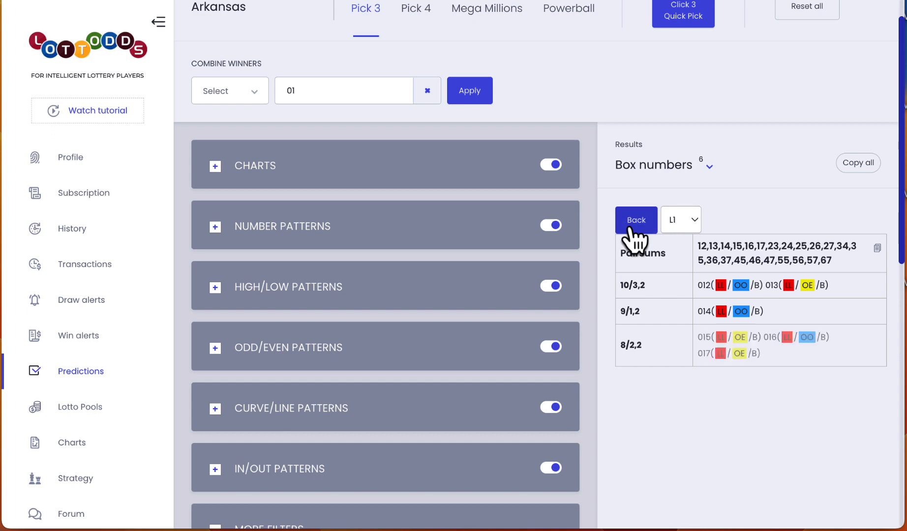
Reapply the pair 01 combination and restore the FBS and FSB numbers in the F/B/S filter
{"action": "left_click", "coordinate": [467, 103]}
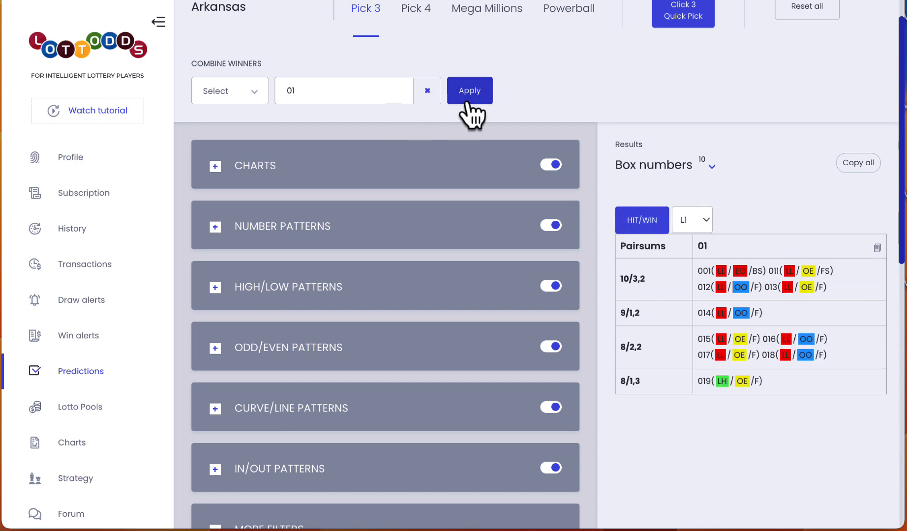
{"action": "scroll", "coordinate": [555, 385], "scroll_direction": "down", "scroll_amount": 6}
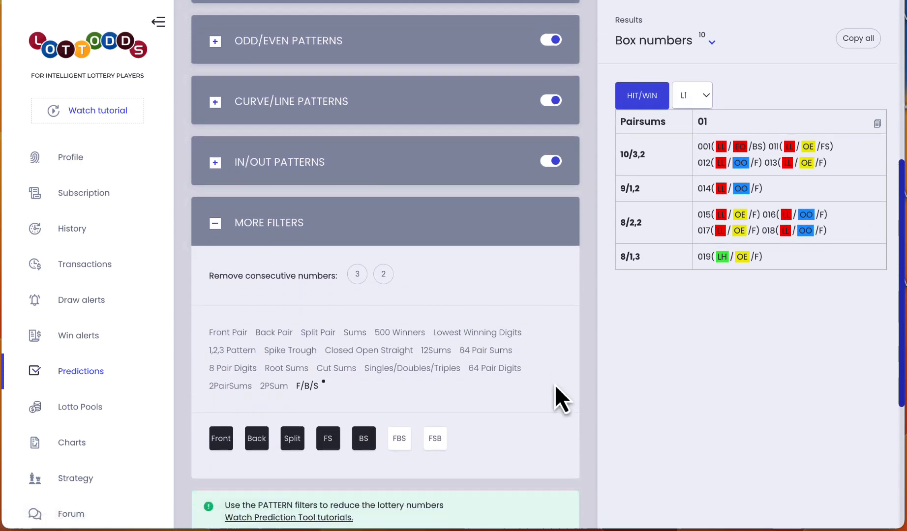
{"action": "left_click", "coordinate": [436, 424]}
{"action": "scroll", "coordinate": [620, 243], "scroll_direction": "up", "scroll_amount": 7}
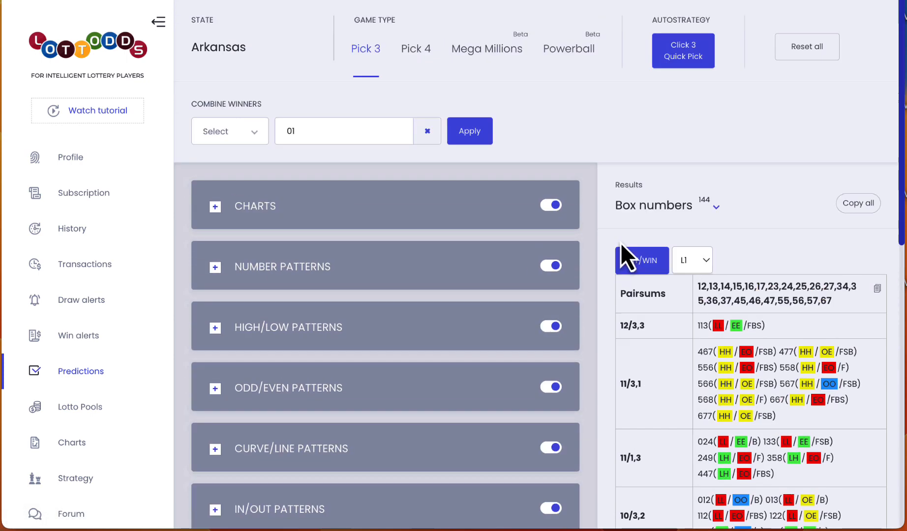
Apply the pair 01 combination to the unfiltered predictions and highlight the full Pairsums list in the results
{"action": "left_click", "coordinate": [470, 140]}
{"action": "left_click", "coordinate": [647, 261]}
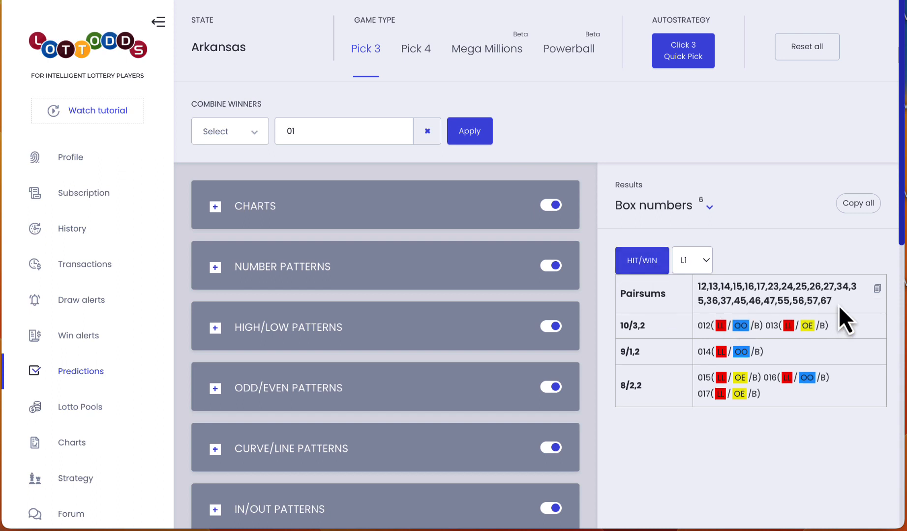
{"action": "left_click_drag", "start_coordinate": [840, 306], "coordinate": [703, 282]}
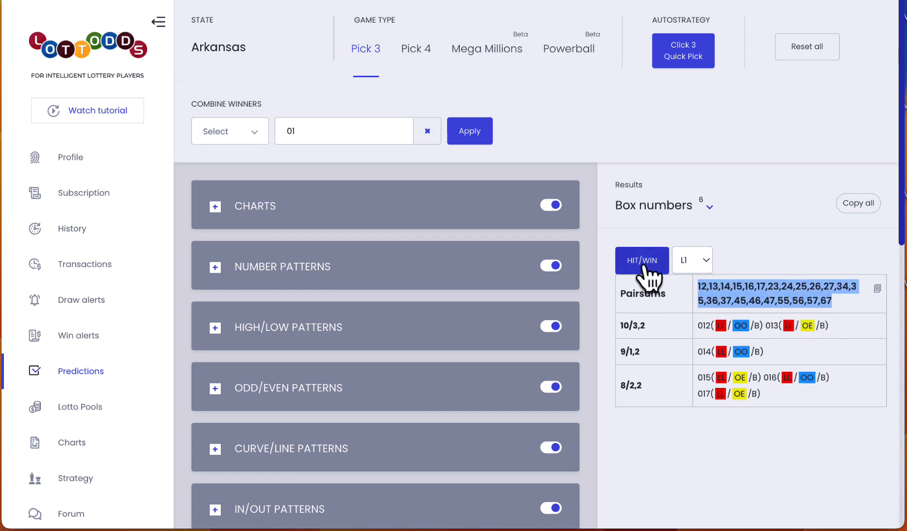
Reapply the pair 01 combination, and replace it in the combined winners with 123 and apply that
{"action": "scroll", "coordinate": [644, 268], "scroll_direction": "down", "scroll_amount": 1}
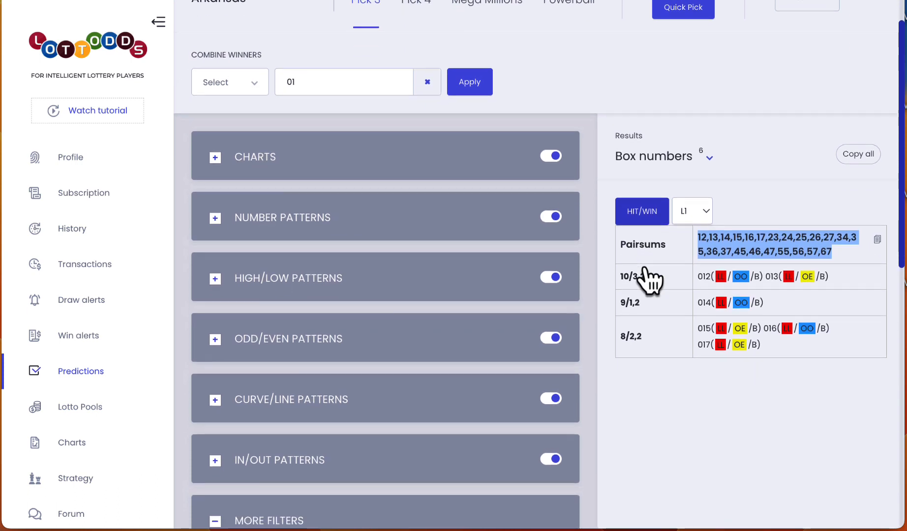
{"action": "left_click", "coordinate": [480, 80]}
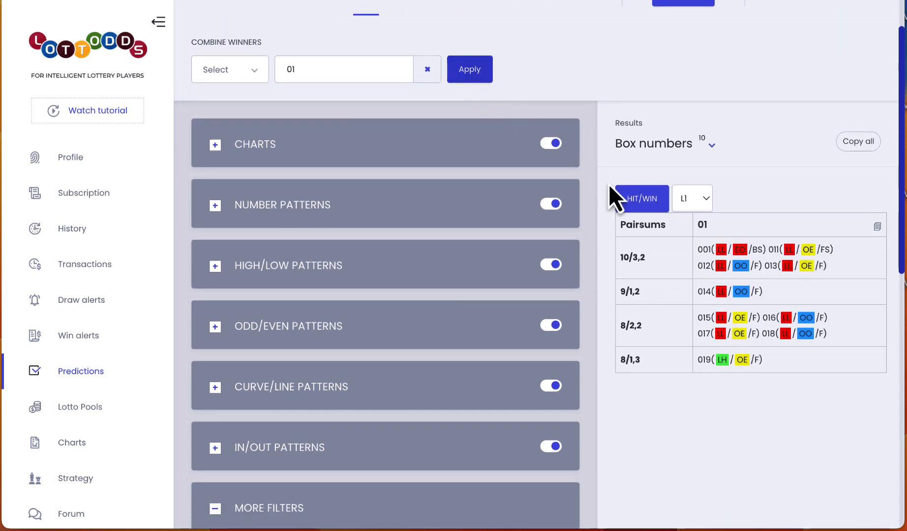
{"action": "left_click", "coordinate": [338, 74]}
{"action": "key", "text": "BackSpace"}
{"action": "key", "text": "BackSpace"}
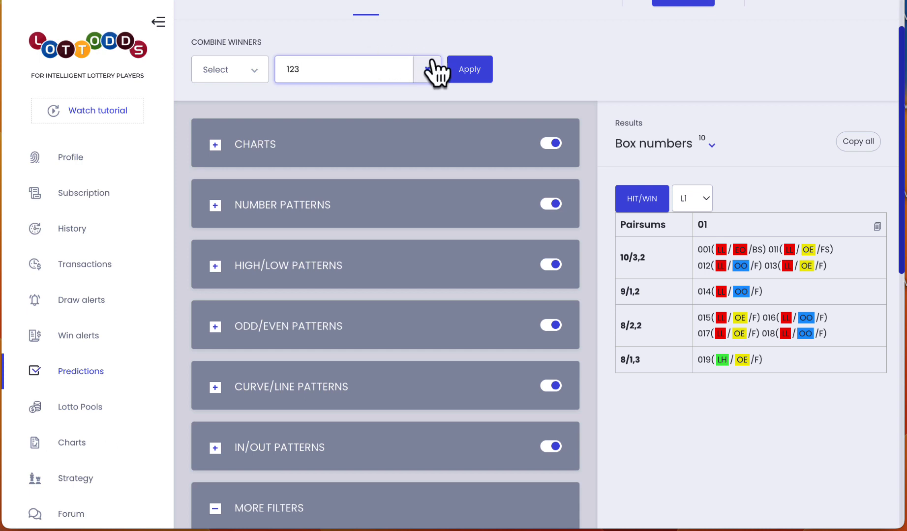
{"action": "left_click", "coordinate": [467, 75]}
Compare the 123 box numbers under the Split and Back highlighting against the full Pairsums list
{"action": "left_click", "coordinate": [649, 201]}
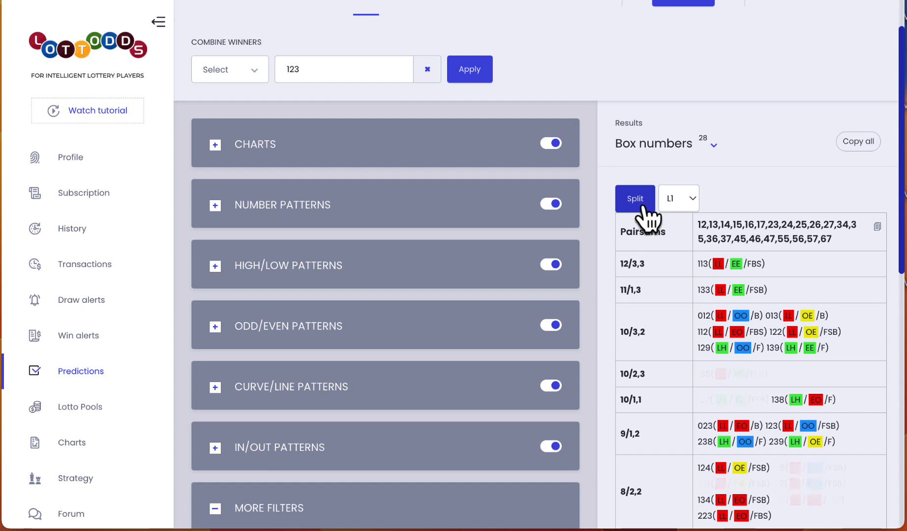
{"action": "left_click", "coordinate": [642, 207]}
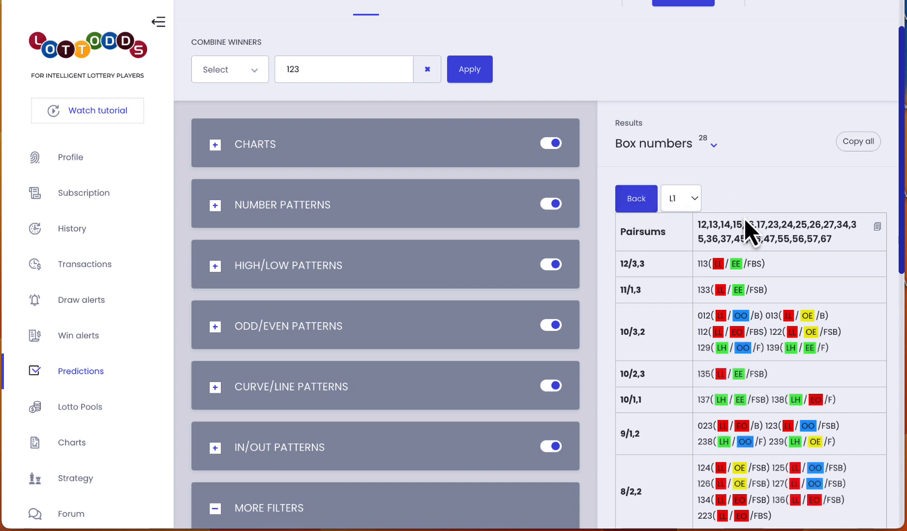
{"action": "scroll", "coordinate": [739, 273], "scroll_direction": "up", "scroll_amount": 2}
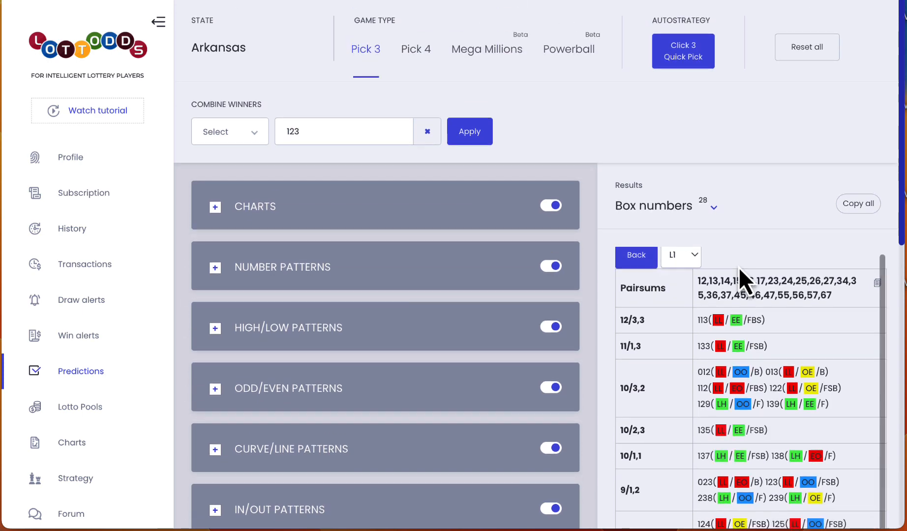
{"action": "scroll", "coordinate": [739, 270], "scroll_direction": "down", "scroll_amount": 3}
{"action": "scroll", "coordinate": [740, 271], "scroll_direction": "up", "scroll_amount": 3}
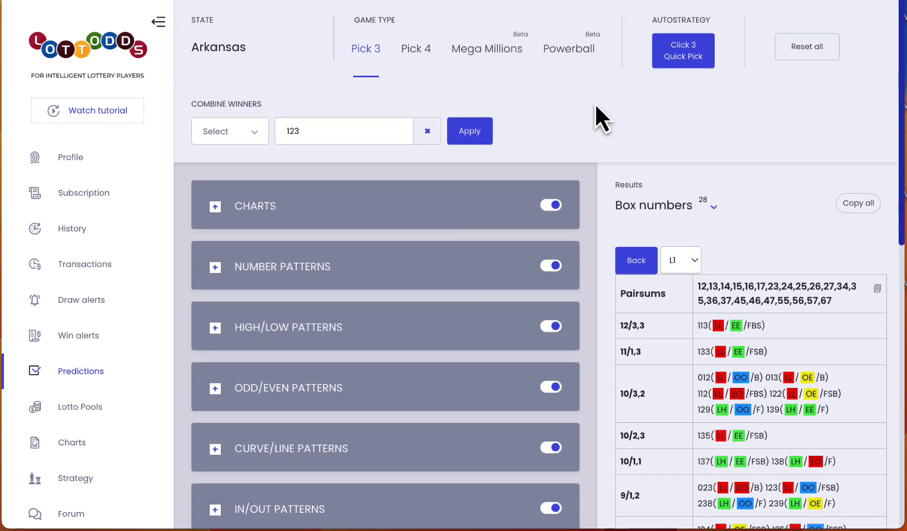
Show the Quick Pick autostrategy's Level 1 to 3 results and compare their numbers under the Split, Front and Back highlighting
{"action": "left_click", "coordinate": [681, 67]}
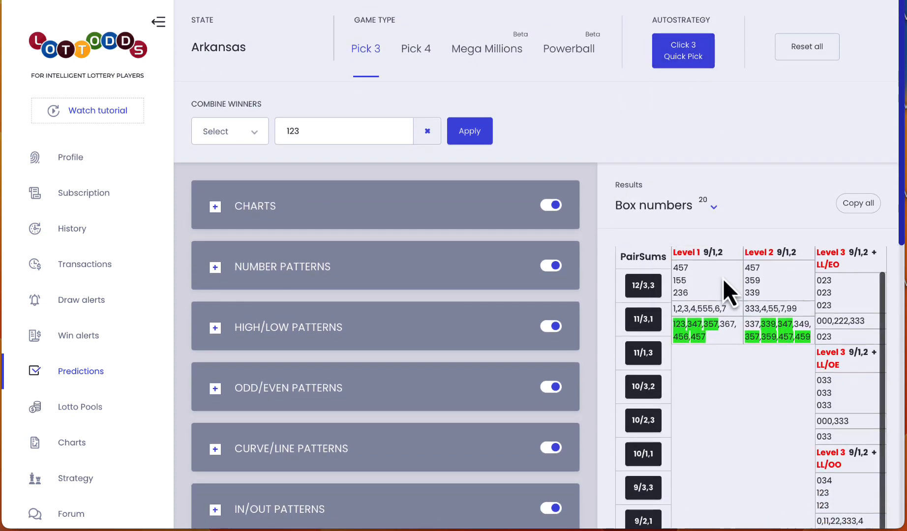
{"action": "scroll", "coordinate": [598, 146], "scroll_direction": "down", "scroll_amount": 2}
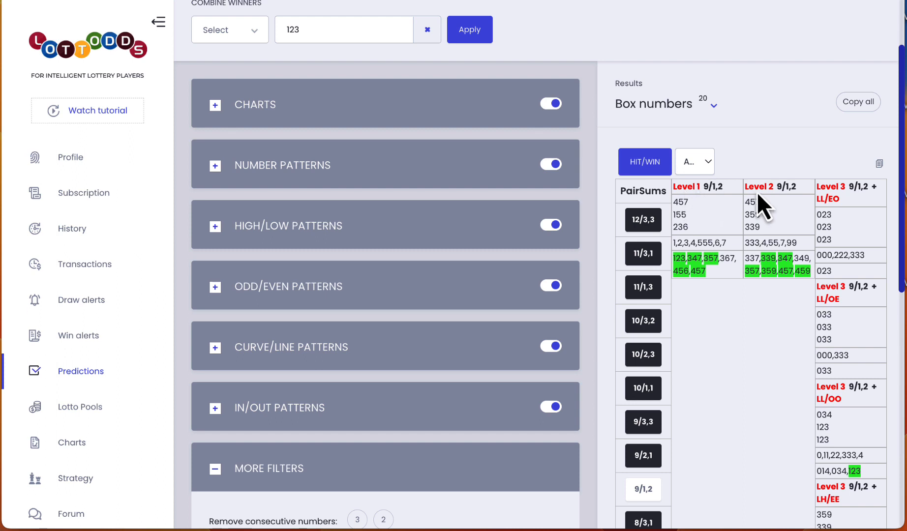
{"action": "left_click", "coordinate": [650, 162]}
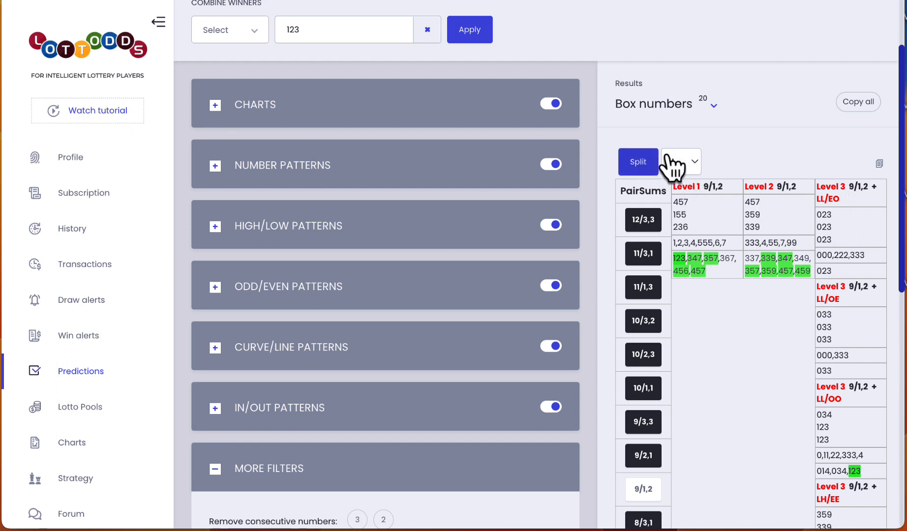
{"action": "scroll", "coordinate": [753, 133], "scroll_direction": "down", "scroll_amount": 1}
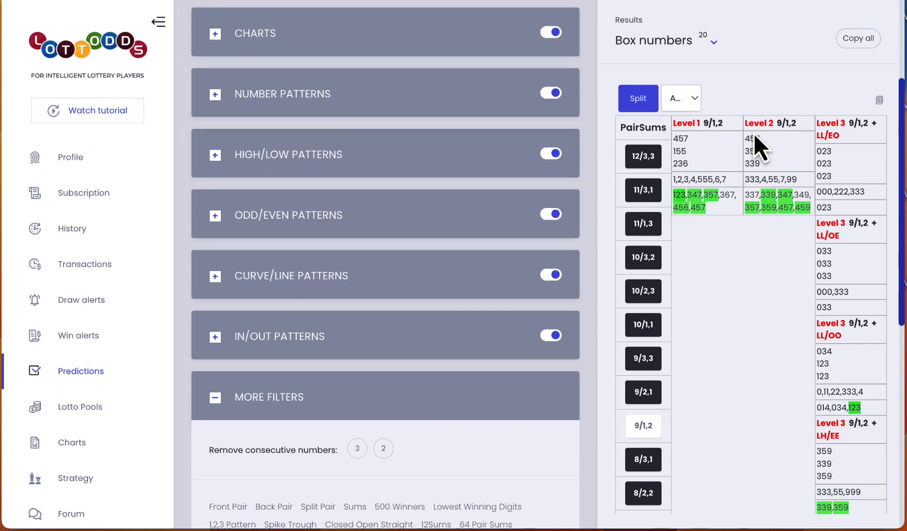
{"action": "left_click", "coordinate": [640, 101]}
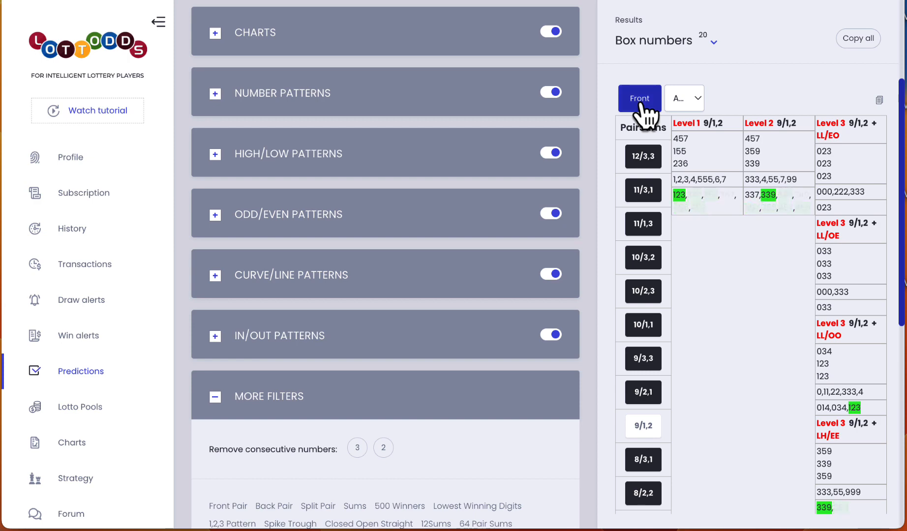
{"action": "left_click", "coordinate": [640, 101]}
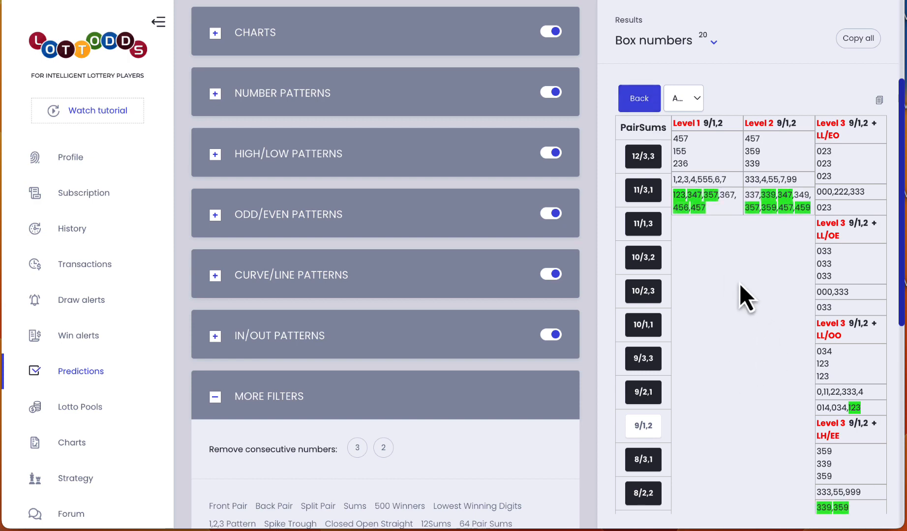
Switch the autostrategy results to the Level 4 breakdown and examine its numbers under the Split highlighting
{"action": "scroll", "coordinate": [740, 286], "scroll_direction": "up", "scroll_amount": 3}
{"action": "left_click", "coordinate": [687, 49]}
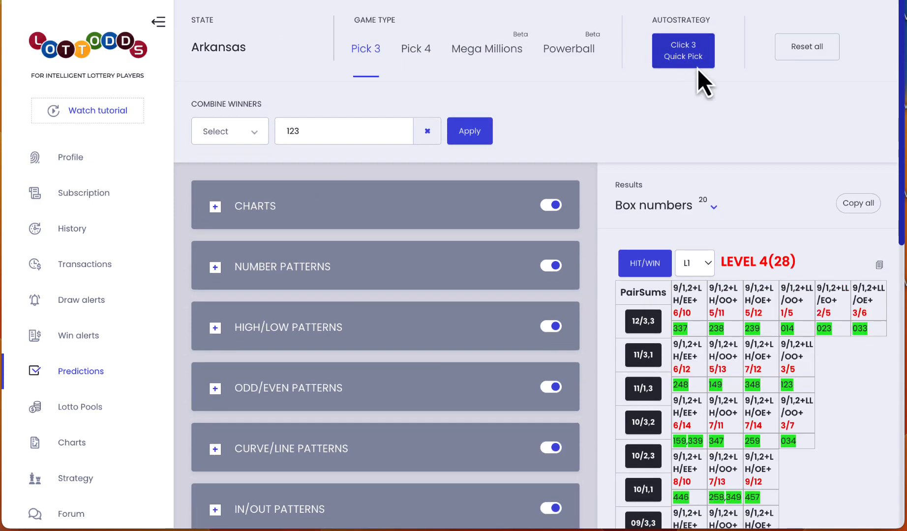
{"action": "scroll", "coordinate": [764, 216], "scroll_direction": "down", "scroll_amount": 2}
{"action": "left_click", "coordinate": [637, 166]}
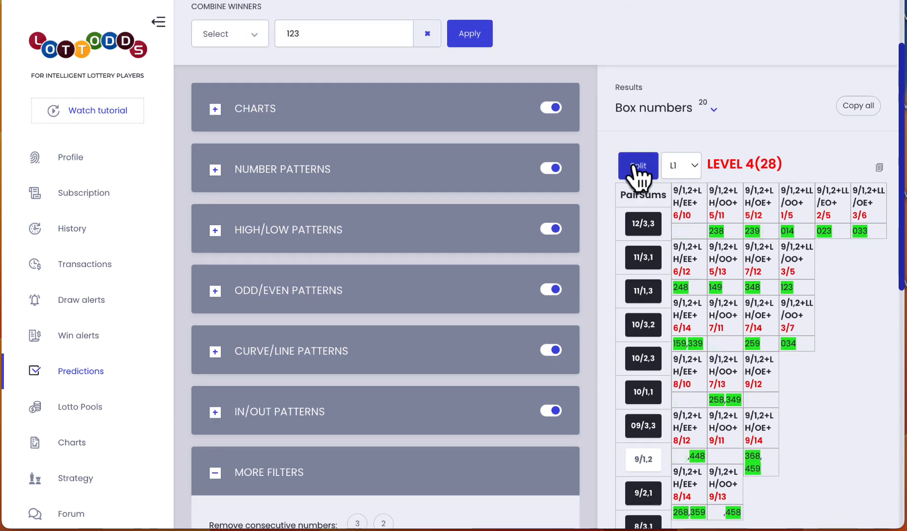
{"action": "scroll", "coordinate": [803, 373], "scroll_direction": "up", "scroll_amount": 2}
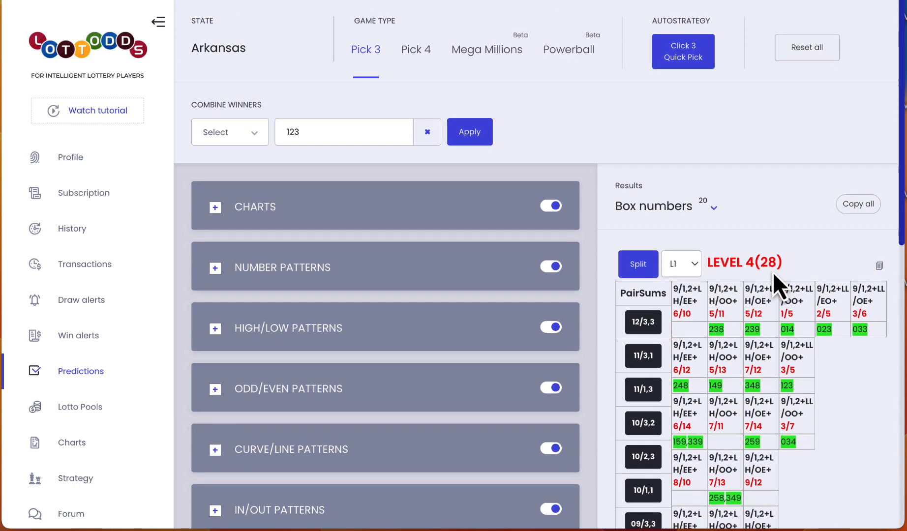
{"action": "scroll", "coordinate": [792, 344], "scroll_direction": "down", "scroll_amount": 1}
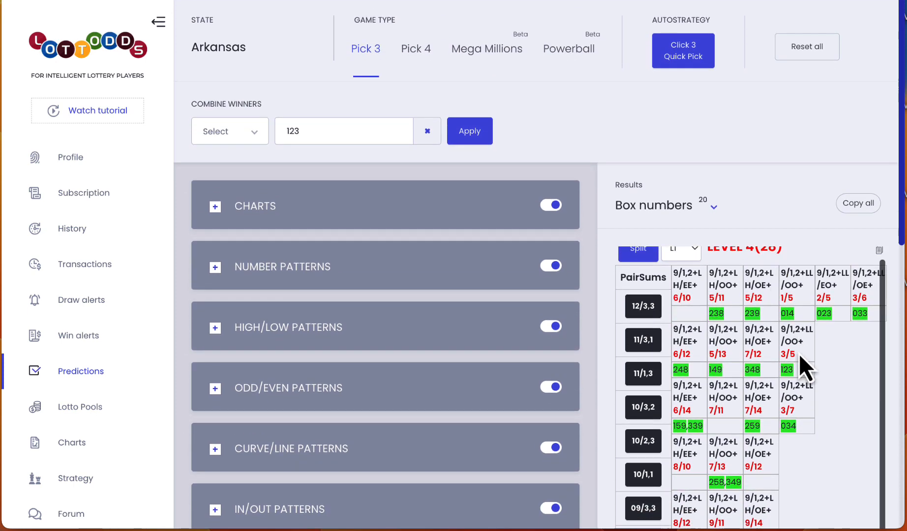
Return to the autostrategy's Level 1 to 3 results and examine the winners and highlighted numbers for pairsum 9/1,2
{"action": "left_click", "coordinate": [678, 57]}
{"action": "left_click", "coordinate": [678, 56]}
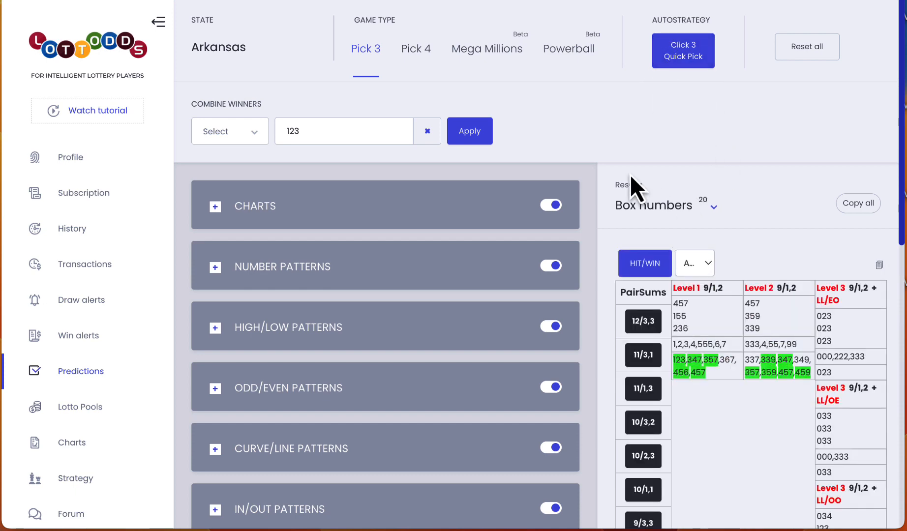
{"action": "scroll", "coordinate": [624, 176], "scroll_direction": "down", "scroll_amount": 4}
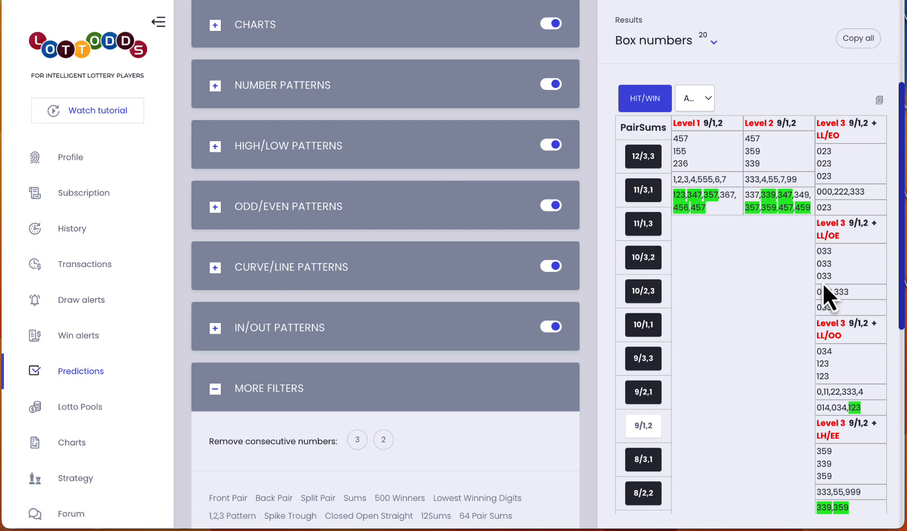
{"action": "scroll", "coordinate": [824, 290], "scroll_direction": "down", "scroll_amount": 4}
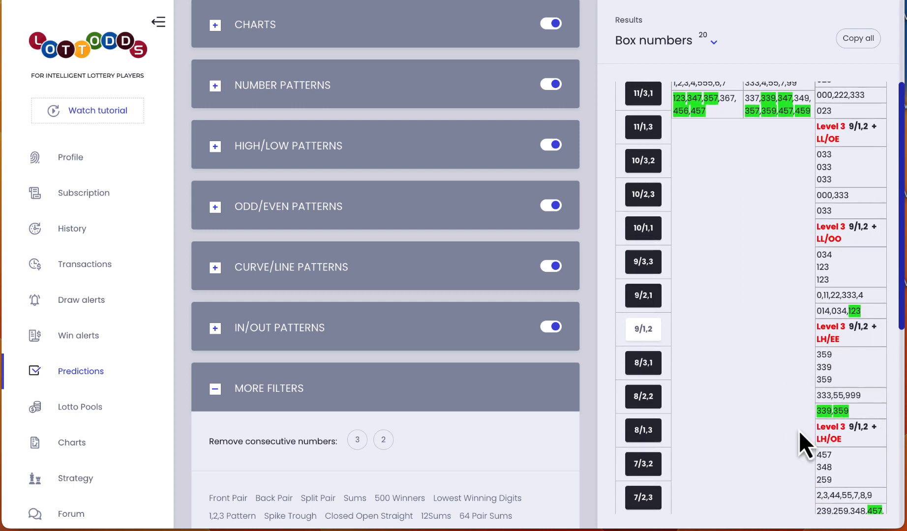
{"action": "scroll", "coordinate": [738, 246], "scroll_direction": "up", "scroll_amount": 4}
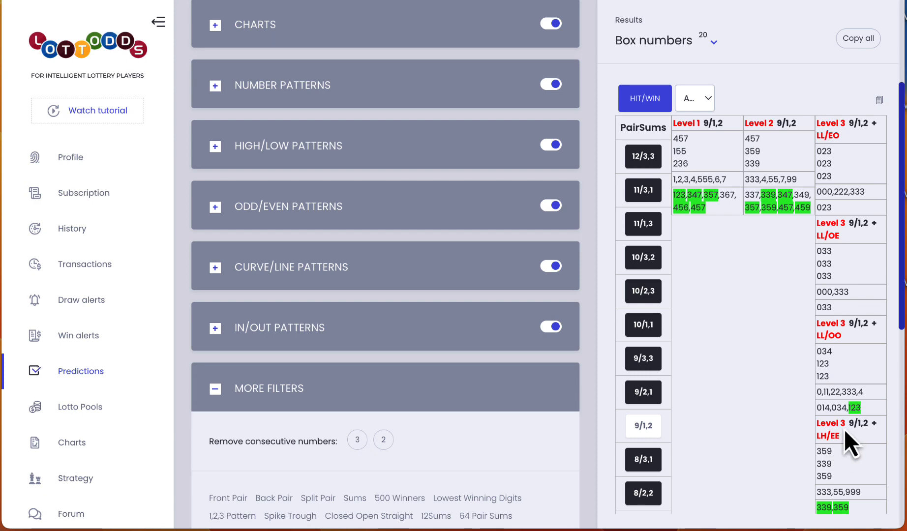
{"action": "scroll", "coordinate": [758, 362], "scroll_direction": "up", "scroll_amount": 4}
{"action": "scroll", "coordinate": [758, 362], "scroll_direction": "down", "scroll_amount": 5}
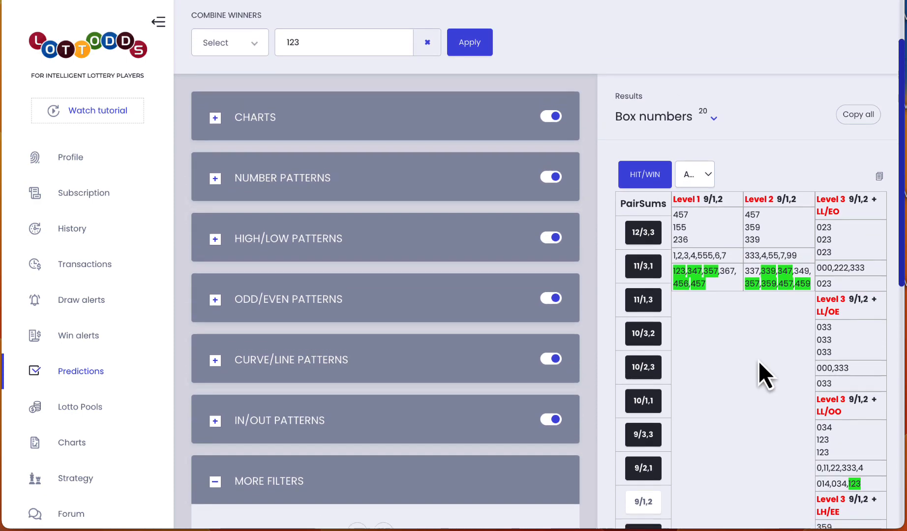
{"action": "scroll", "coordinate": [758, 361], "scroll_direction": "up", "scroll_amount": 5}
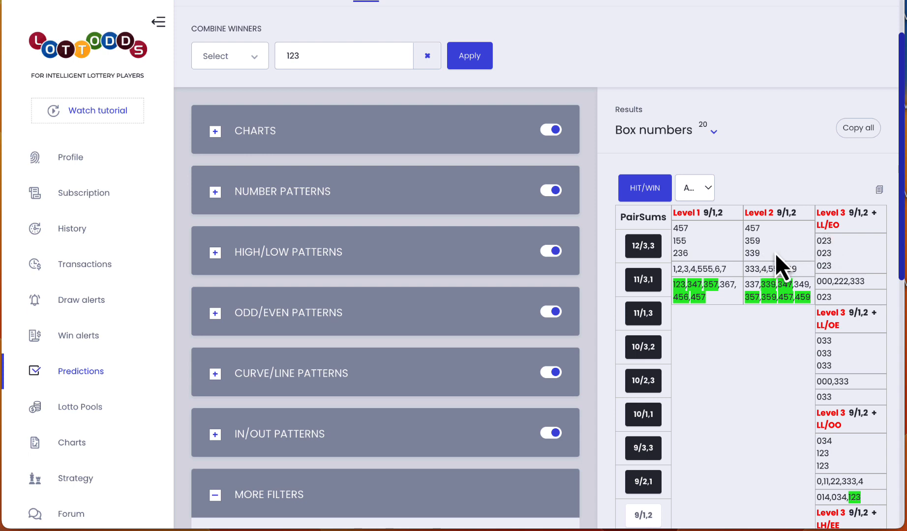
Copy the Level 2 winners 457, 359 and 339 and switch the results back to the Pairsums list
{"action": "left_click_drag", "start_coordinate": [763, 256], "coordinate": [746, 222]}
{"action": "key", "text": "ctrl+c"}
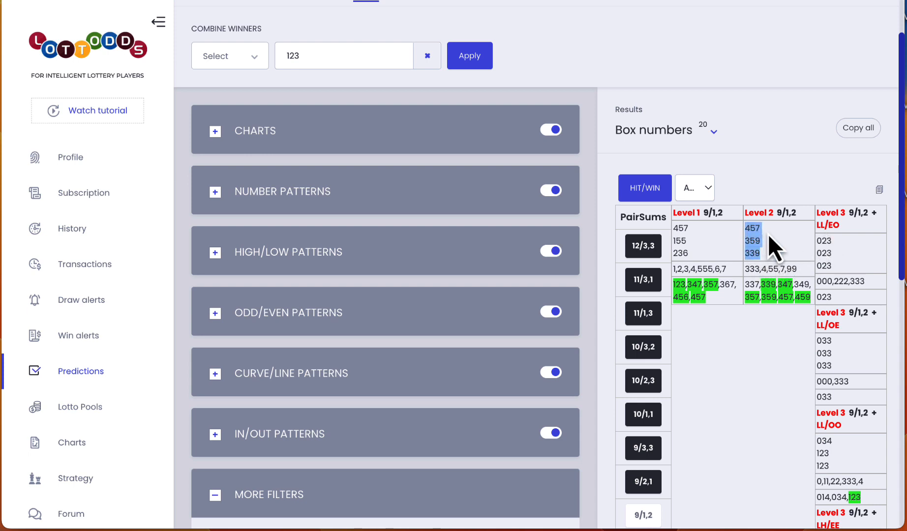
{"action": "scroll", "coordinate": [557, 148], "scroll_direction": "up", "scroll_amount": 2}
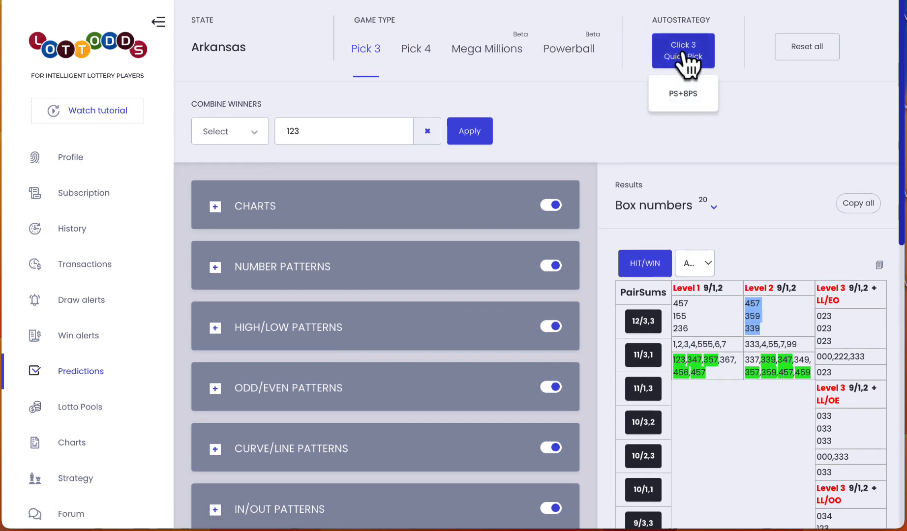
{"action": "left_click", "coordinate": [685, 53]}
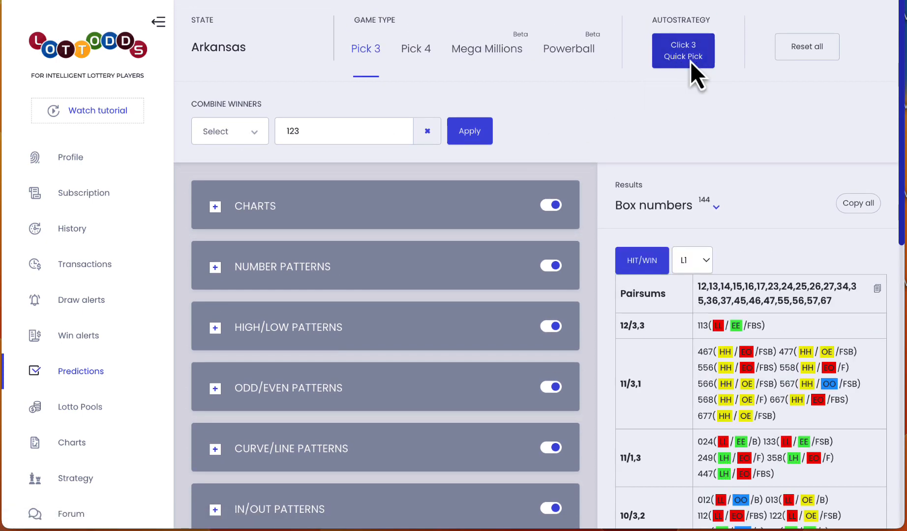
Replace 123 in the combined winners with 457,359,339, separated by commas, and apply them
{"action": "scroll", "coordinate": [755, 200], "scroll_direction": "down", "scroll_amount": 1}
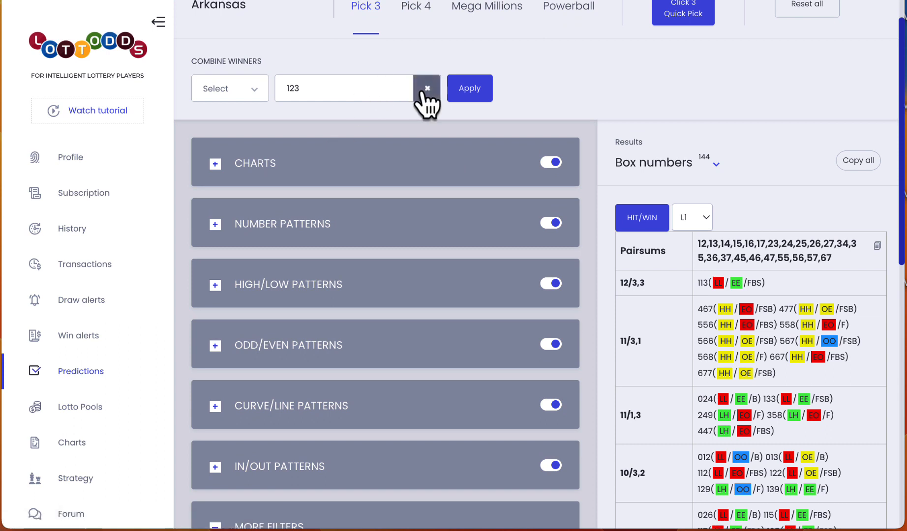
{"action": "left_click", "coordinate": [427, 89]}
{"action": "key", "text": "ctrl+v"}
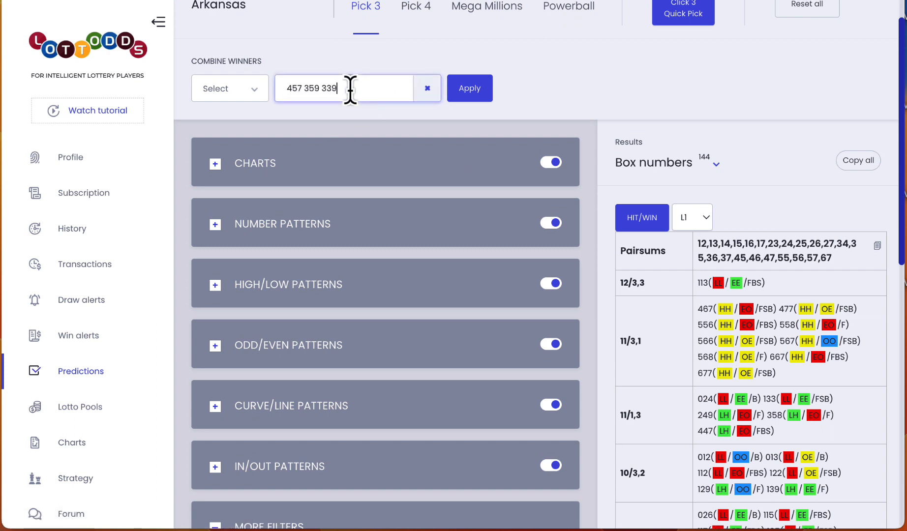
{"action": "left_click", "coordinate": [469, 94]}
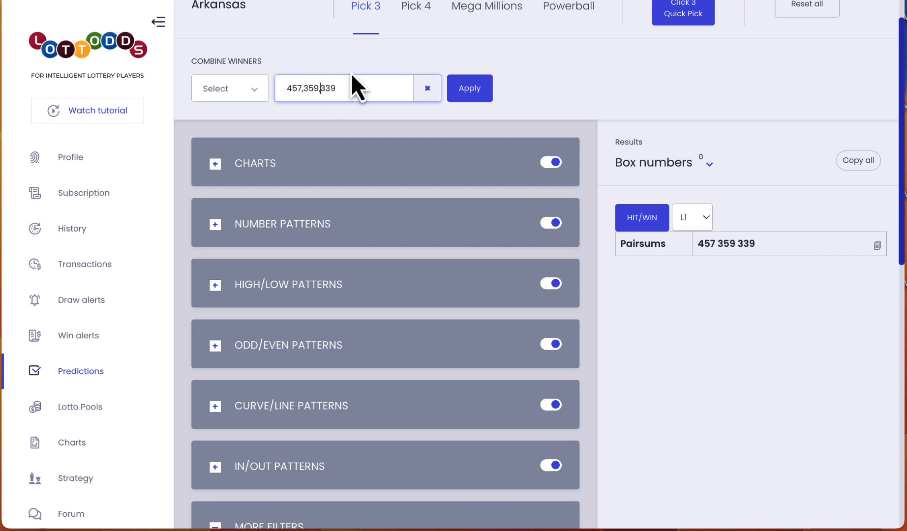
Compare the 457,359,339 box numbers under the Split and Front highlighting, and reapply the combination
{"action": "scroll", "coordinate": [711, 149], "scroll_direction": "down", "scroll_amount": 2}
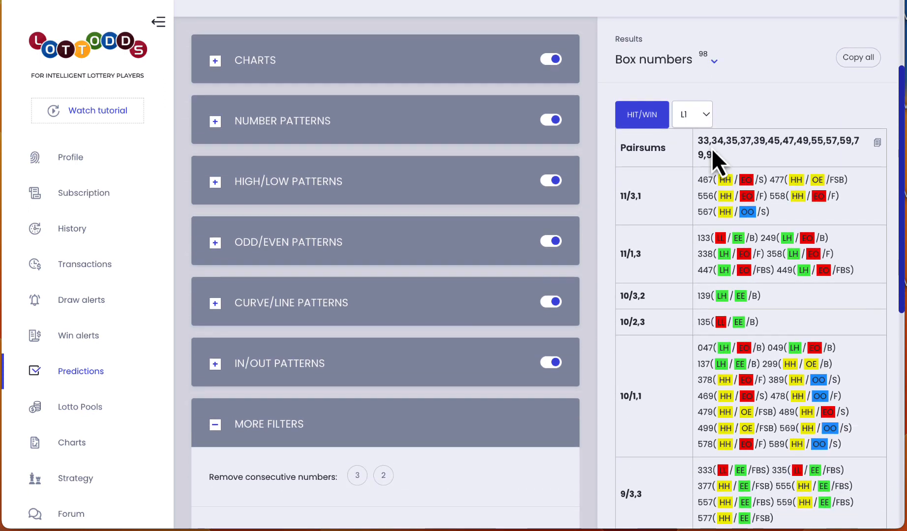
{"action": "left_click", "coordinate": [646, 126]}
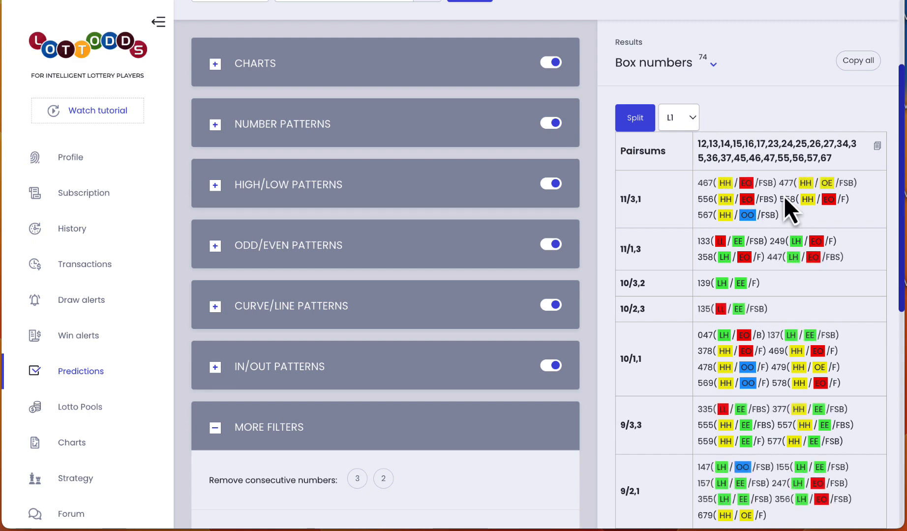
{"action": "scroll", "coordinate": [784, 227], "scroll_direction": "up", "scroll_amount": 3}
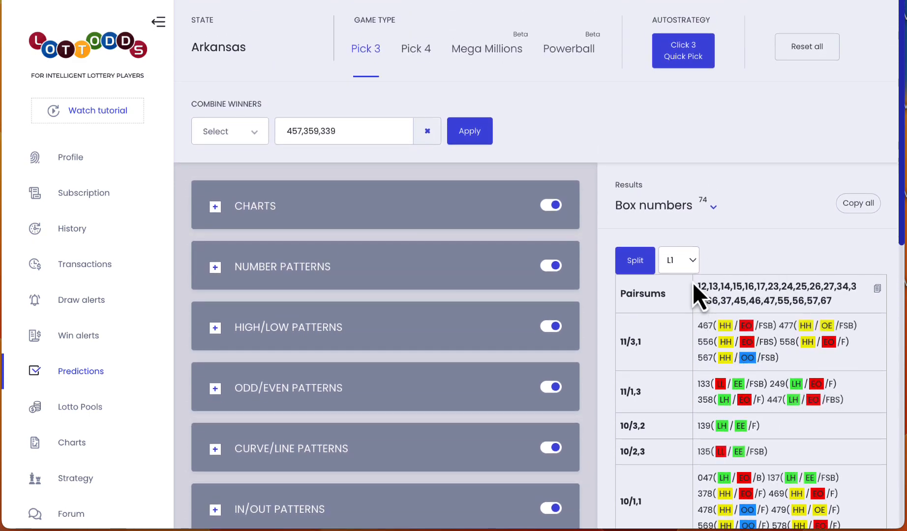
{"action": "left_click", "coordinate": [635, 260]}
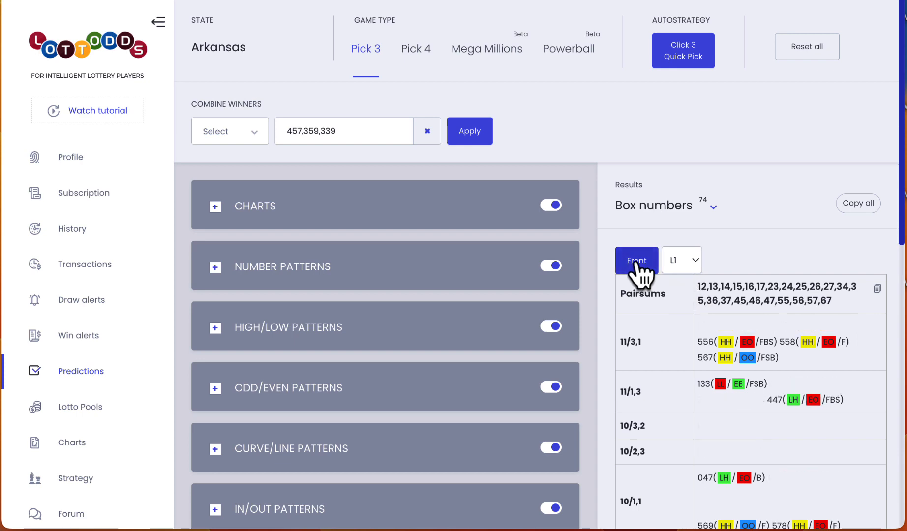
{"action": "left_click", "coordinate": [636, 261]}
{"action": "left_click", "coordinate": [473, 133]}
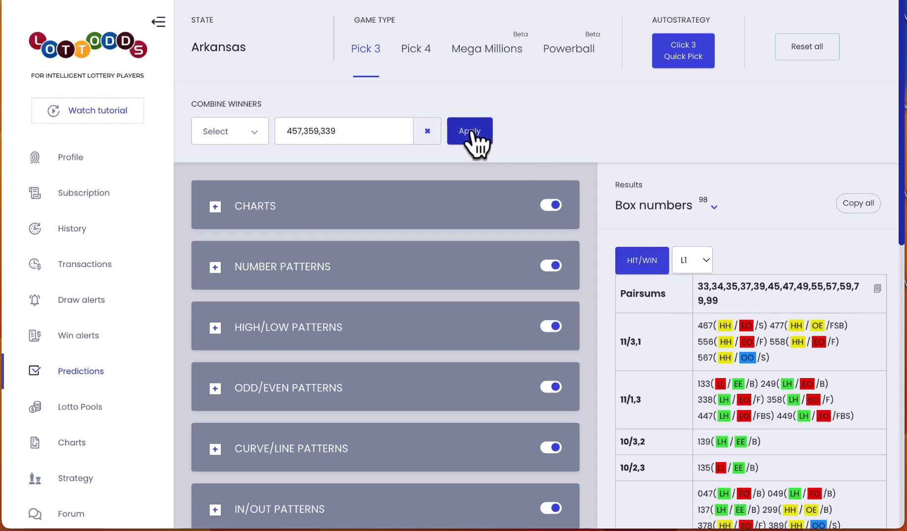
{"action": "scroll", "coordinate": [522, 320], "scroll_direction": "down", "scroll_amount": 2}
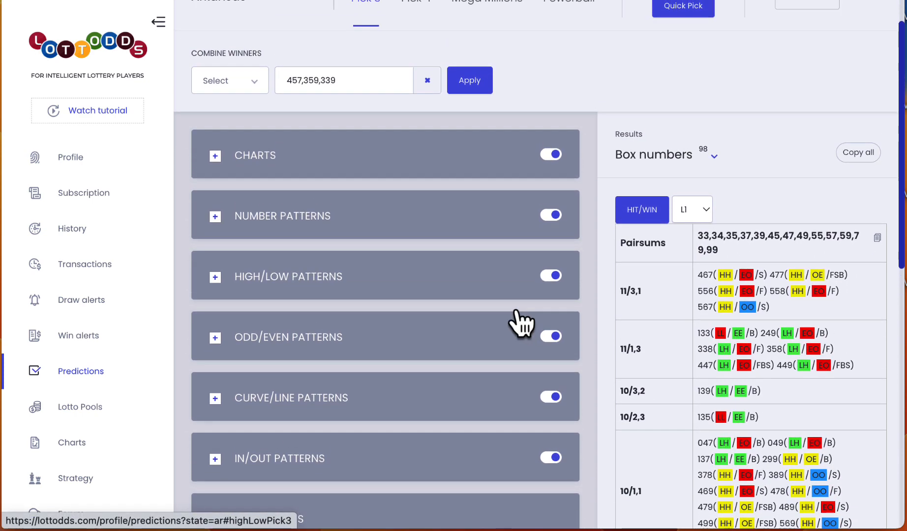
Exclude the FSB and FBS types from the 457,359,339 box numbers with the F/B/S filter
{"action": "scroll", "coordinate": [521, 323], "scroll_direction": "down", "scroll_amount": 2}
{"action": "scroll", "coordinate": [522, 322], "scroll_direction": "down", "scroll_amount": 4}
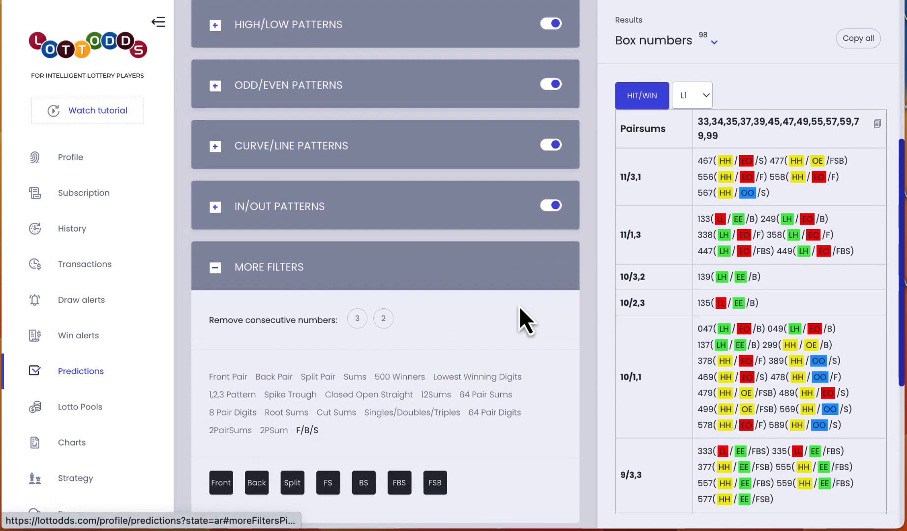
{"action": "left_click", "coordinate": [435, 477]}
{"action": "left_click", "coordinate": [401, 480]}
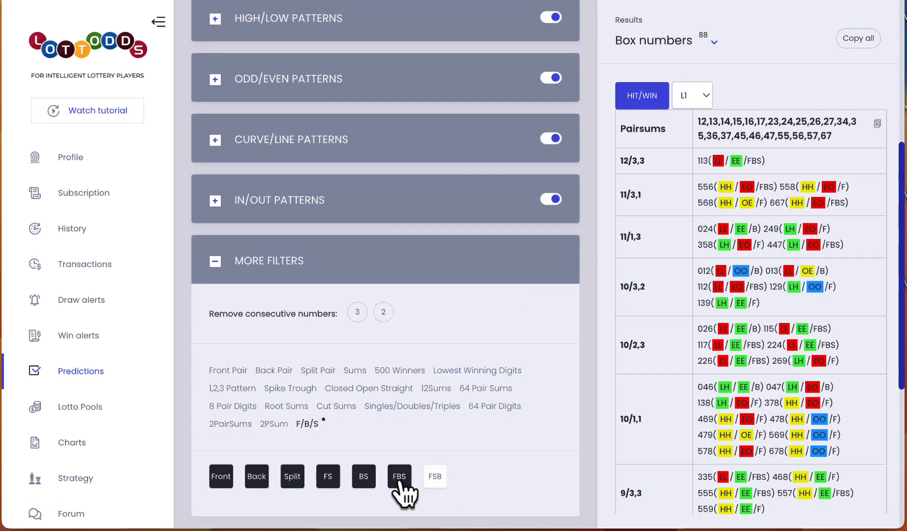
In the 64 Pair Sums filter, exclude pairsums 12, 11, 9, 8, 7 and 6, keeping only 10
{"action": "left_click", "coordinate": [484, 389]}
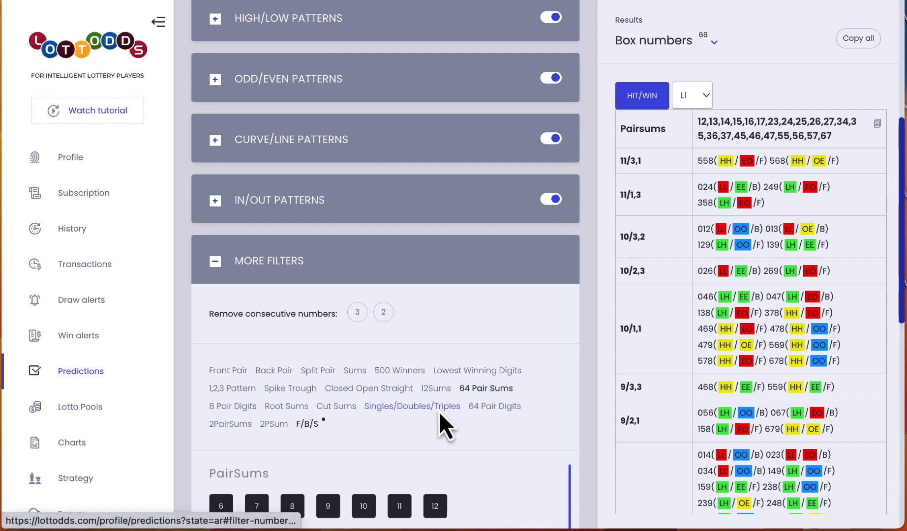
{"action": "left_click", "coordinate": [434, 507]}
{"action": "left_click", "coordinate": [399, 509]}
{"action": "left_click", "coordinate": [328, 507]}
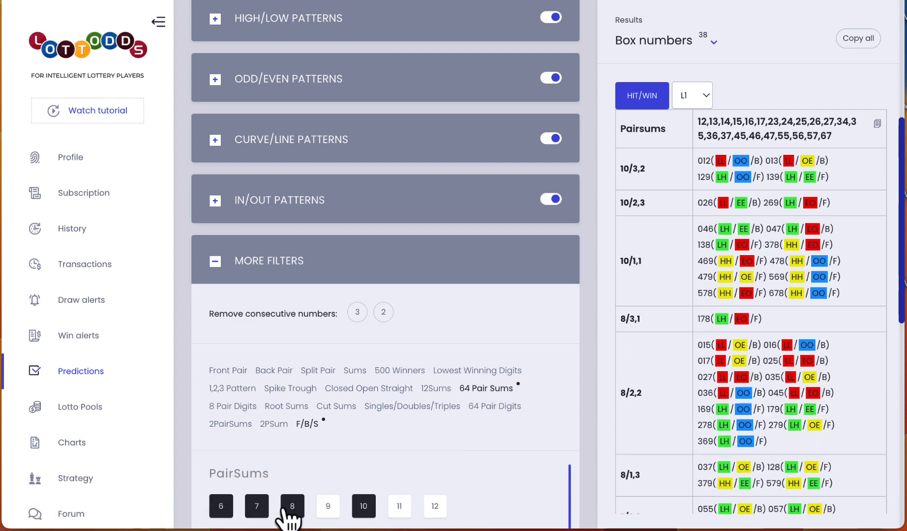
{"action": "left_click", "coordinate": [293, 507]}
{"action": "left_click", "coordinate": [257, 507]}
{"action": "left_click", "coordinate": [220, 507]}
Exclude 0, 1, 3 and 4 as the first digit in the number patterns
{"action": "scroll", "coordinate": [539, 290], "scroll_direction": "up", "scroll_amount": 4}
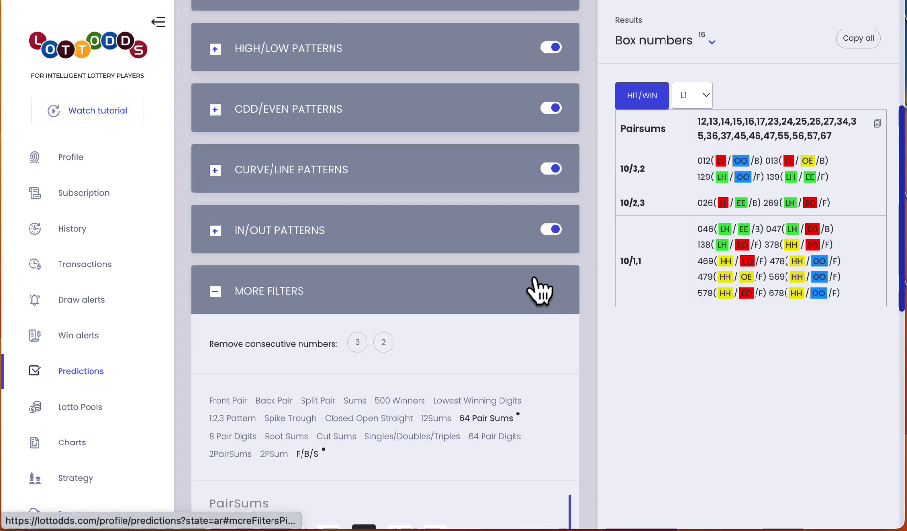
{"action": "left_click", "coordinate": [284, 148]}
{"action": "left_click", "coordinate": [221, 192]}
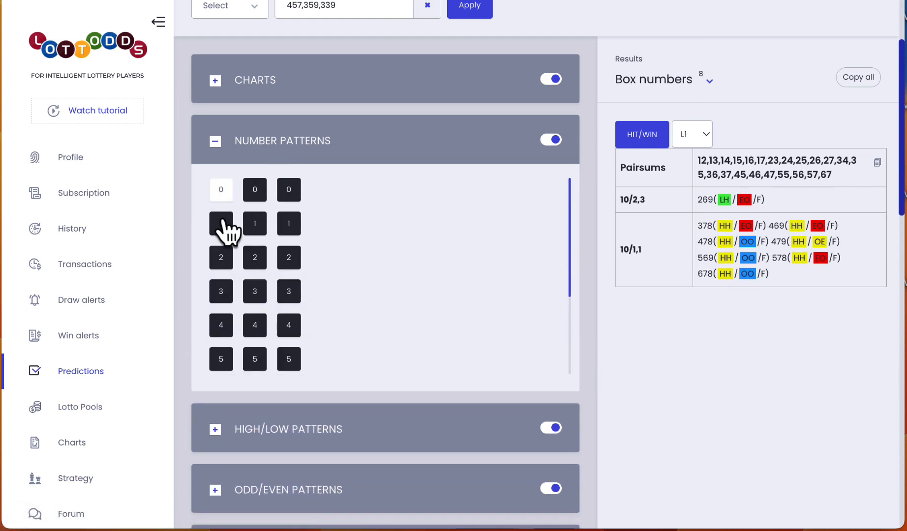
{"action": "left_click", "coordinate": [223, 298]}
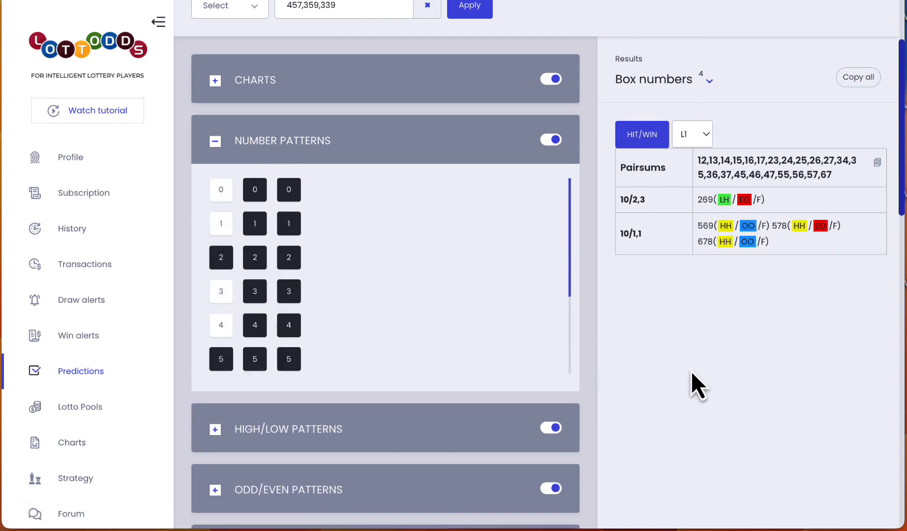
Collapse the side navigation and review the remaining box numbers together with the Quick Pick and combined winners settings
{"action": "scroll", "coordinate": [691, 372], "scroll_direction": "up", "scroll_amount": 3}
{"action": "scroll", "coordinate": [691, 371], "scroll_direction": "down", "scroll_amount": 1}
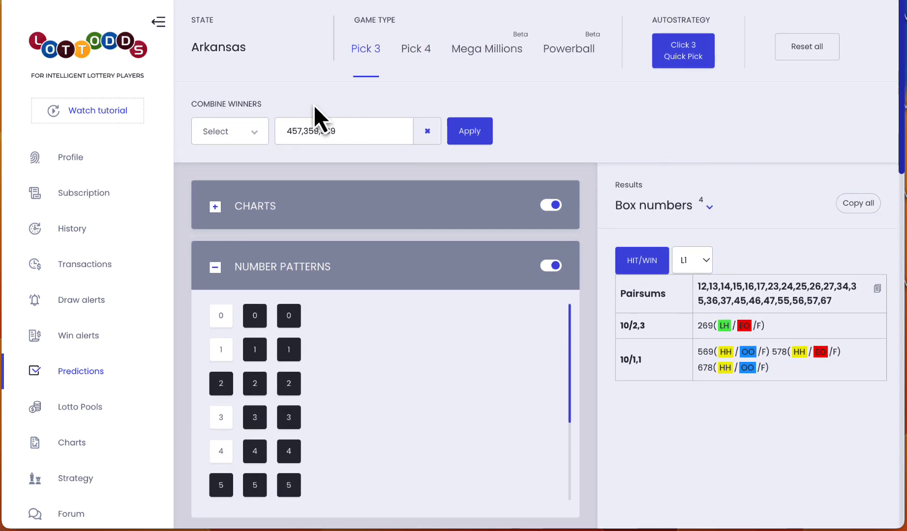
{"action": "left_click", "coordinate": [158, 22]}
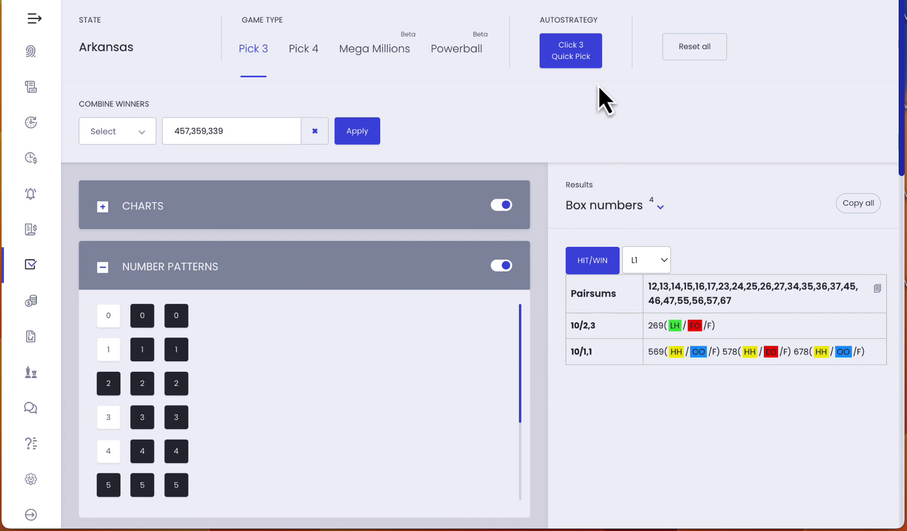
{"action": "left_click", "coordinate": [569, 58]}
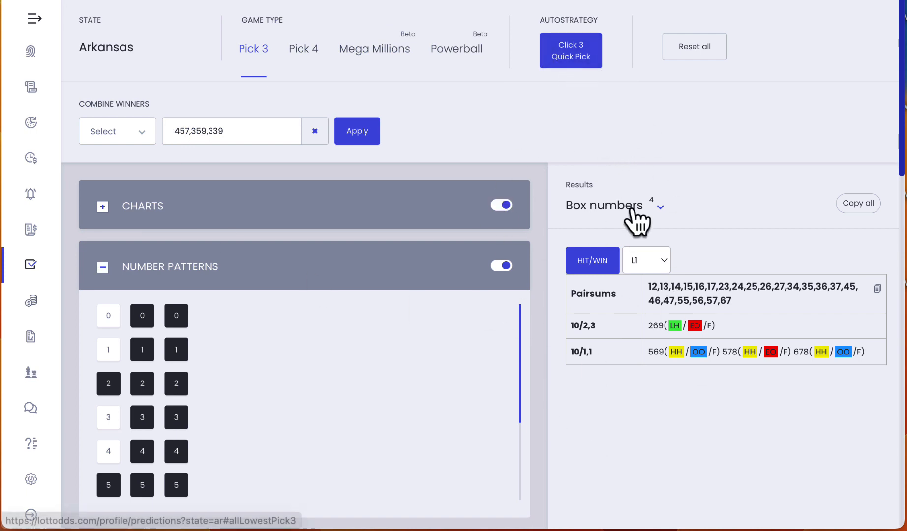